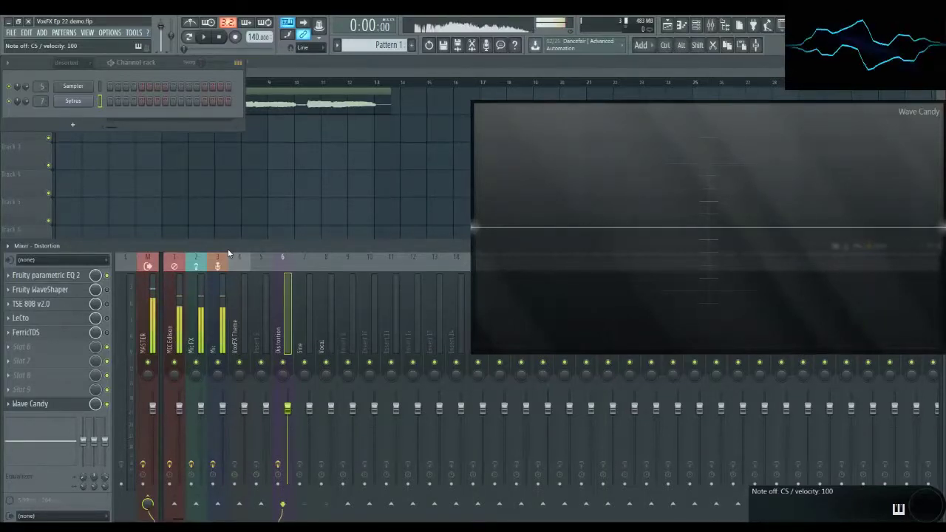
{"action": "left_click", "coordinate": [74, 276]}
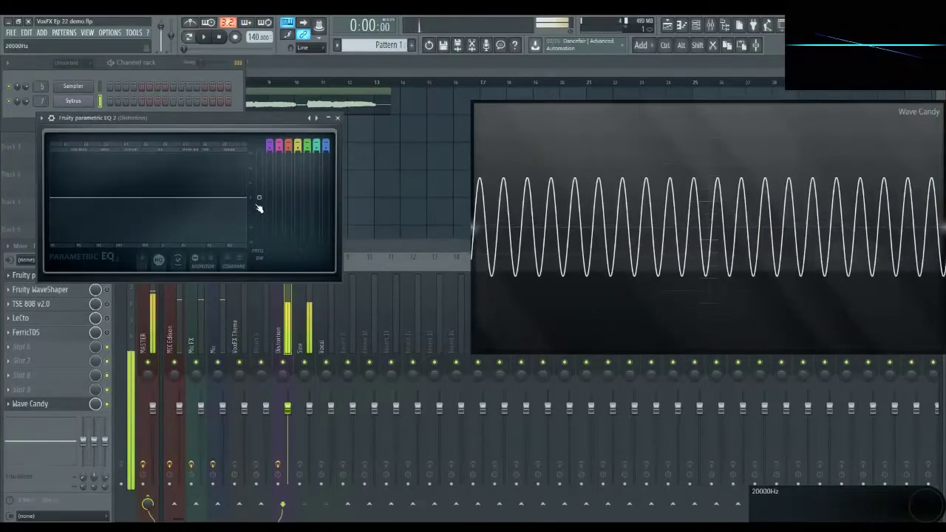
{"action": "mouse_move", "coordinate": [258, 197]}
{"action": "left_mouse_down"}
{"action": "mouse_move", "coordinate": [259, 184]}
{"action": "mouse_move", "coordinate": [259, 216]}
{"action": "mouse_move", "coordinate": [264, 203]}
{"action": "left_mouse_up"}
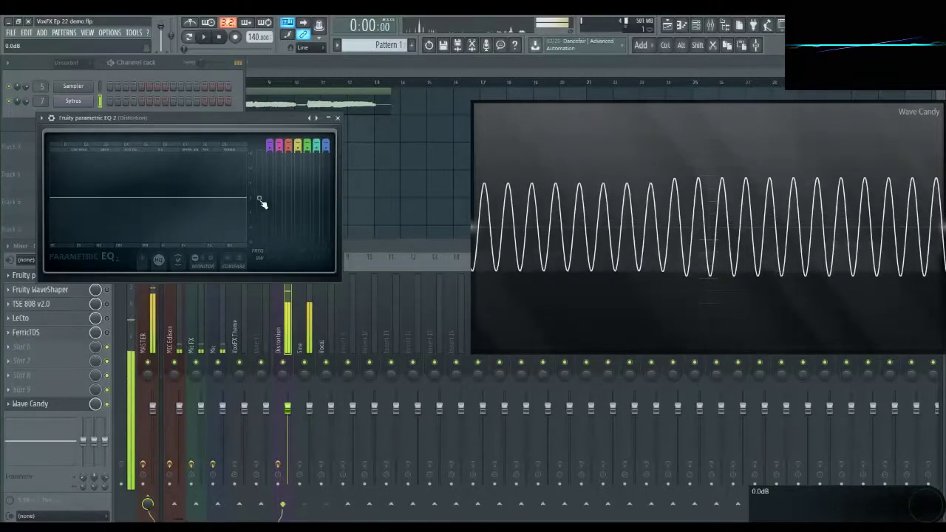
{"action": "left_click", "coordinate": [338, 118]}
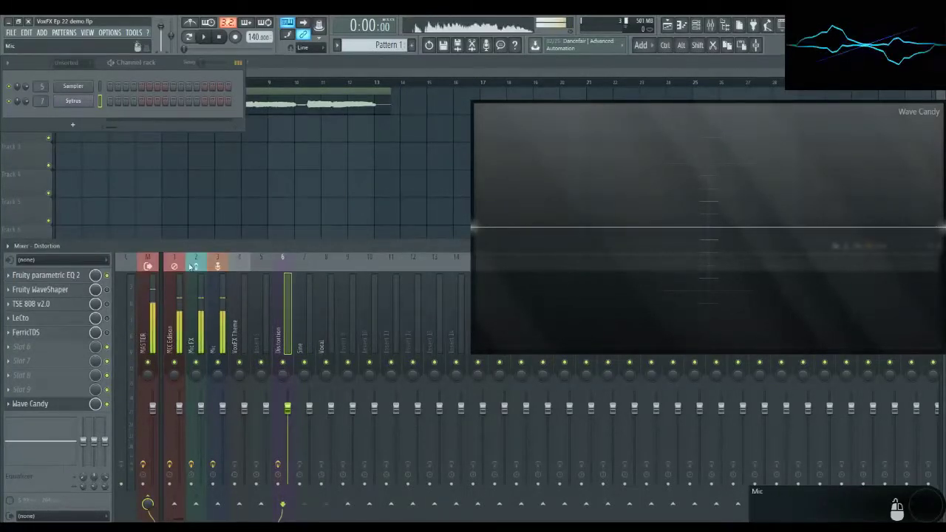
Open Fruity WaveShaper on the Distortion track, bend its curve, then reset it to straight.
{"action": "left_click", "coordinate": [81, 292]}
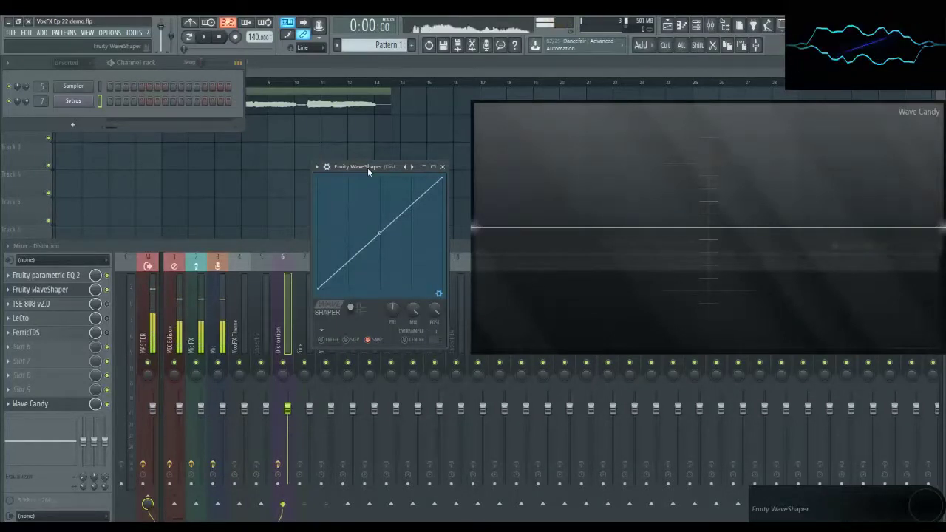
{"action": "left_click_drag", "start_coordinate": [379, 233], "coordinate": [379, 192]}
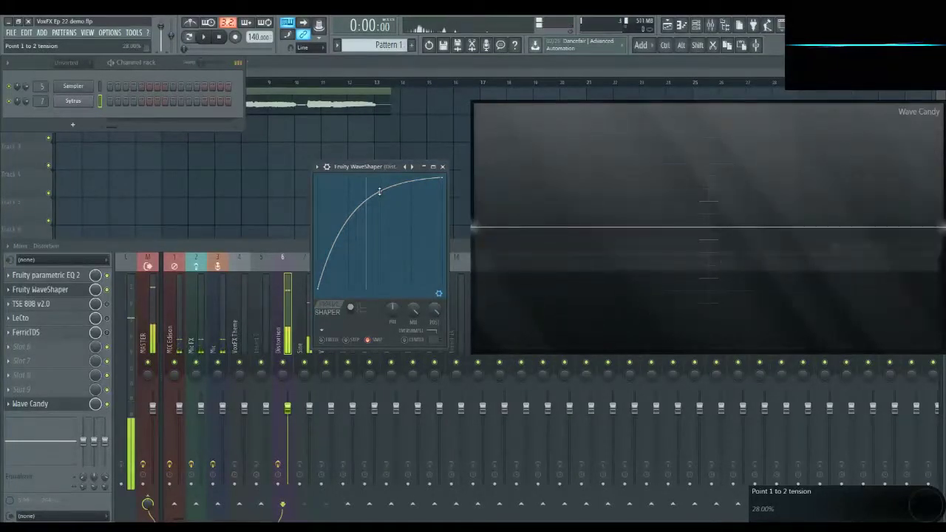
{"action": "left_click", "coordinate": [379, 191], "text": "alt"}
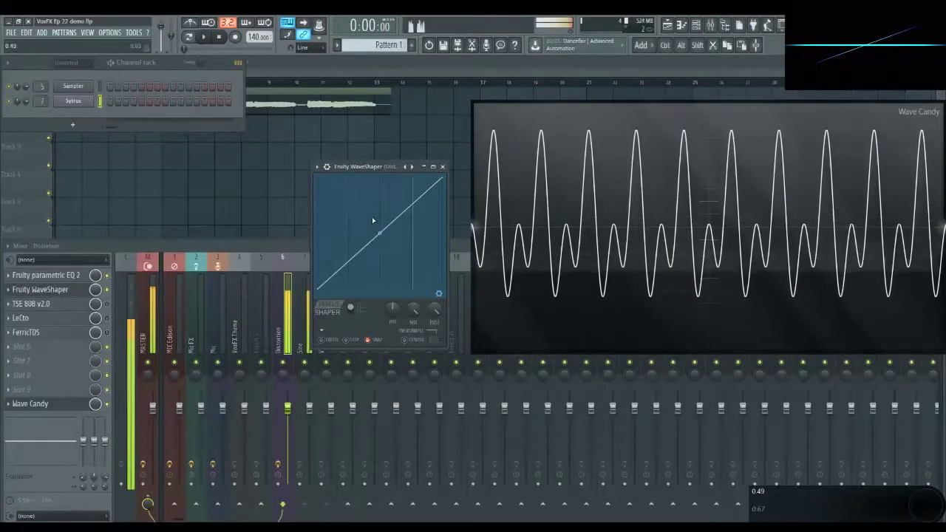
{"action": "left_click", "coordinate": [111, 291]}
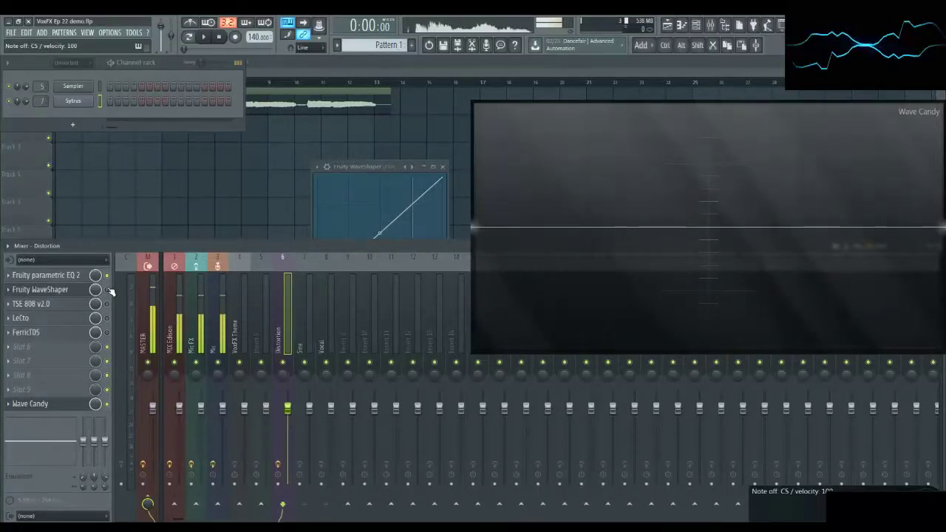
Drag the WaveShaper curve point into the graph's top-left corner and play a C5 note.
{"action": "left_click", "coordinate": [370, 173]}
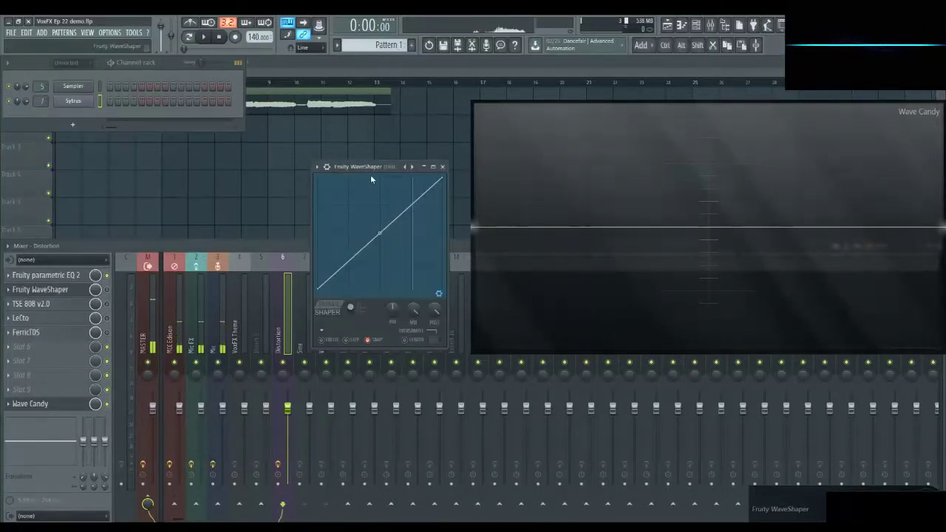
{"action": "left_click_drag", "start_coordinate": [334, 201], "coordinate": [318, 177]}
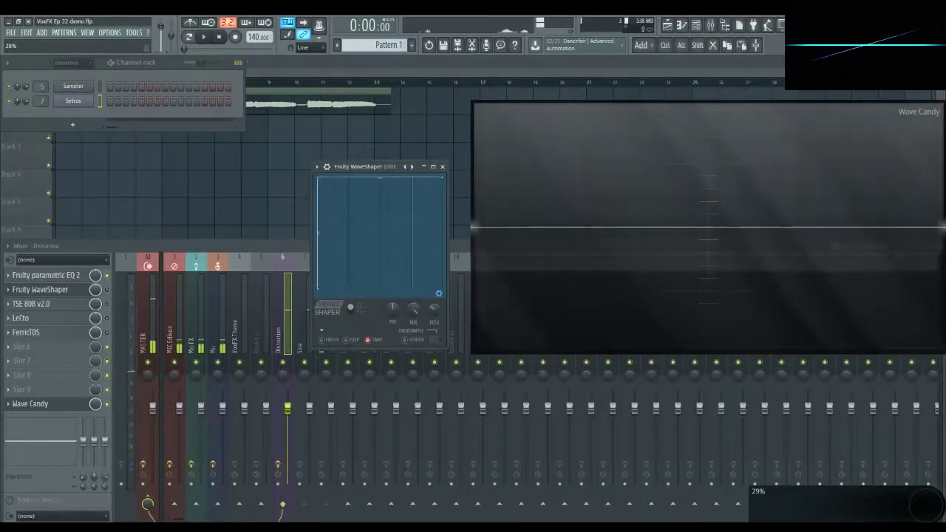
{"action": "key", "text": "z"}
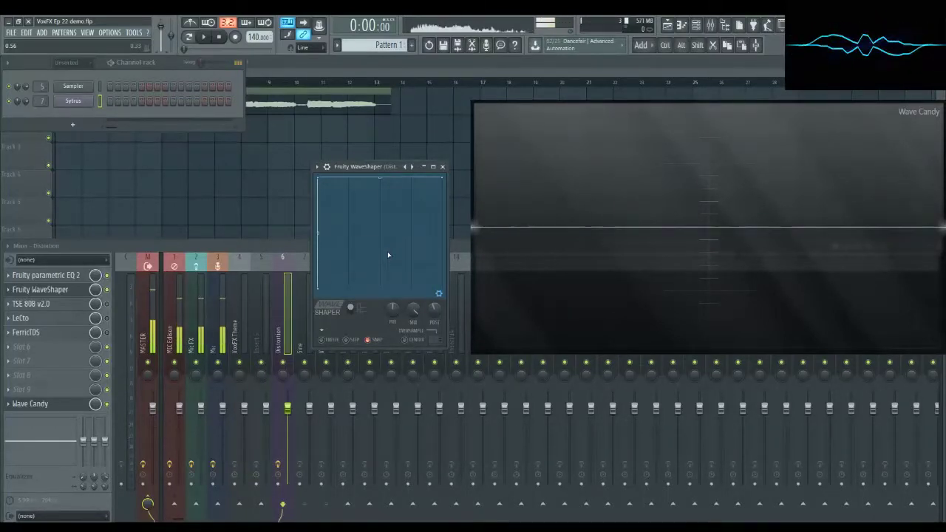
Pull the second curve point down, then reset the WaveShaper curve from its graph menu.
{"action": "left_click_drag", "start_coordinate": [319, 179], "coordinate": [337, 190]}
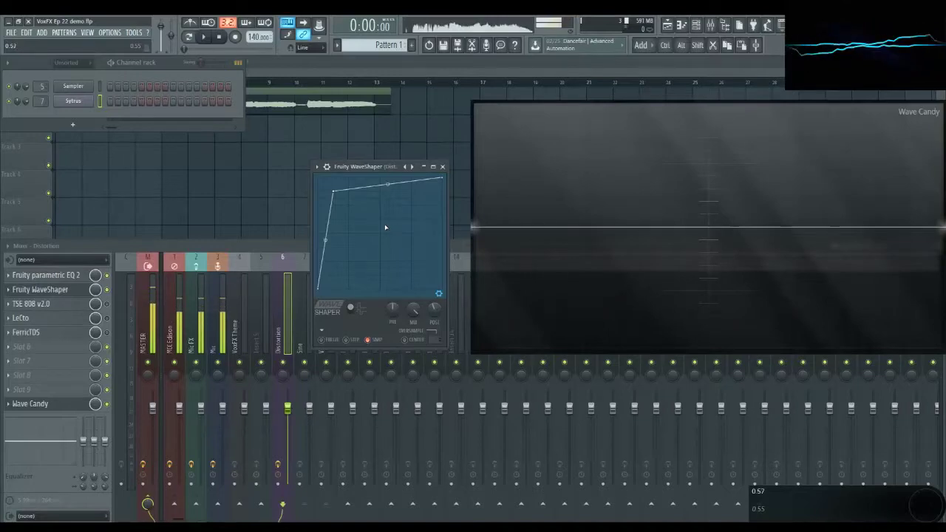
{"action": "right_click", "coordinate": [339, 196]}
{"action": "left_click", "coordinate": [362, 207]}
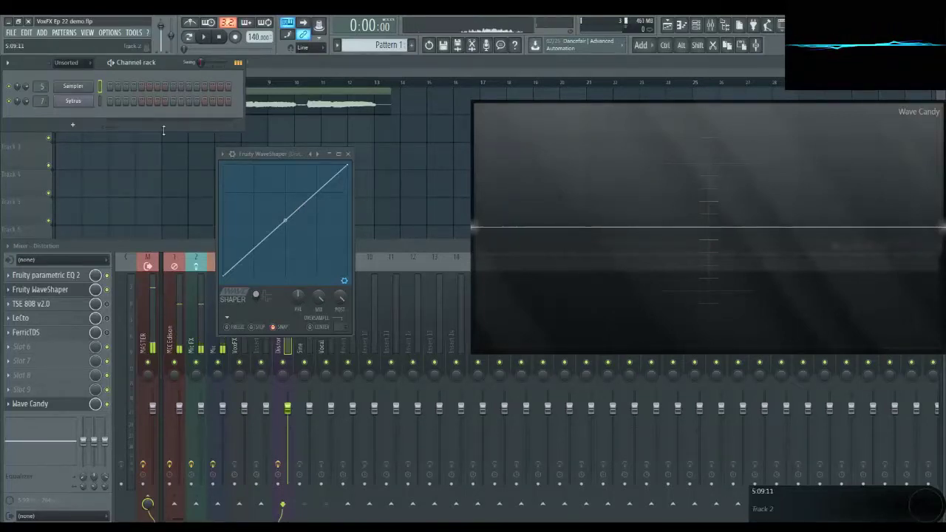
Lower the top-right endpoint to mid-height and bend the curve into a steep rise with a plateau.
{"action": "mouse_move", "coordinate": [347, 166]}
{"action": "left_mouse_down"}
{"action": "mouse_move", "coordinate": [355, 259]}
{"action": "mouse_move", "coordinate": [349, 151]}
{"action": "left_mouse_up"}
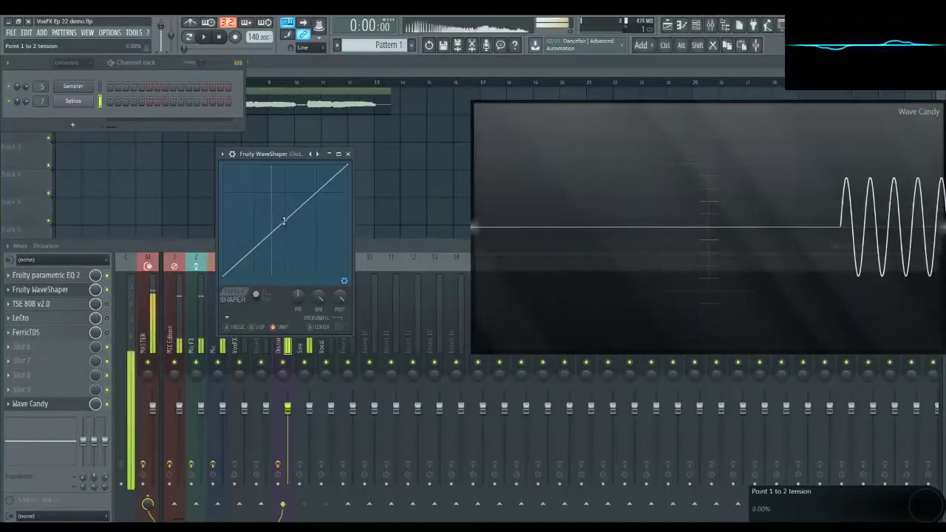
{"action": "left_click_drag", "start_coordinate": [285, 220], "coordinate": [285, 184]}
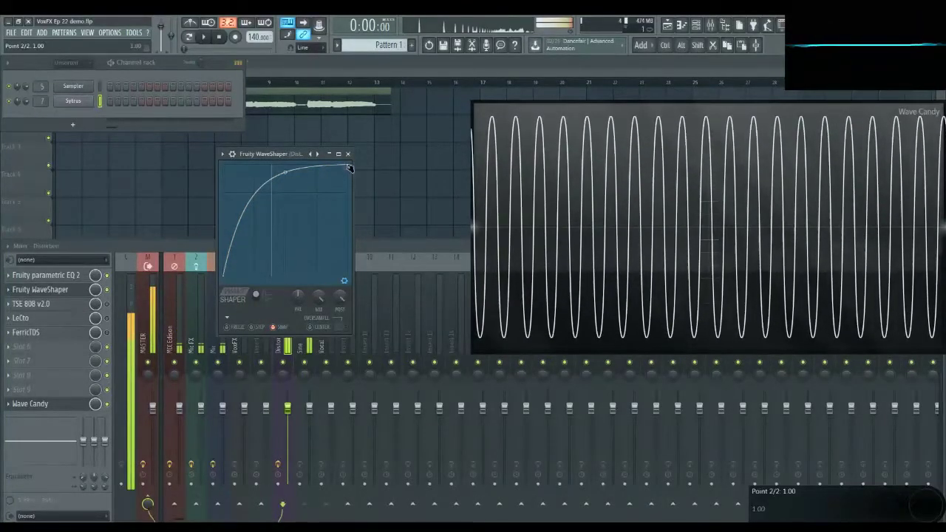
{"action": "left_click_drag", "start_coordinate": [347, 164], "coordinate": [350, 220]}
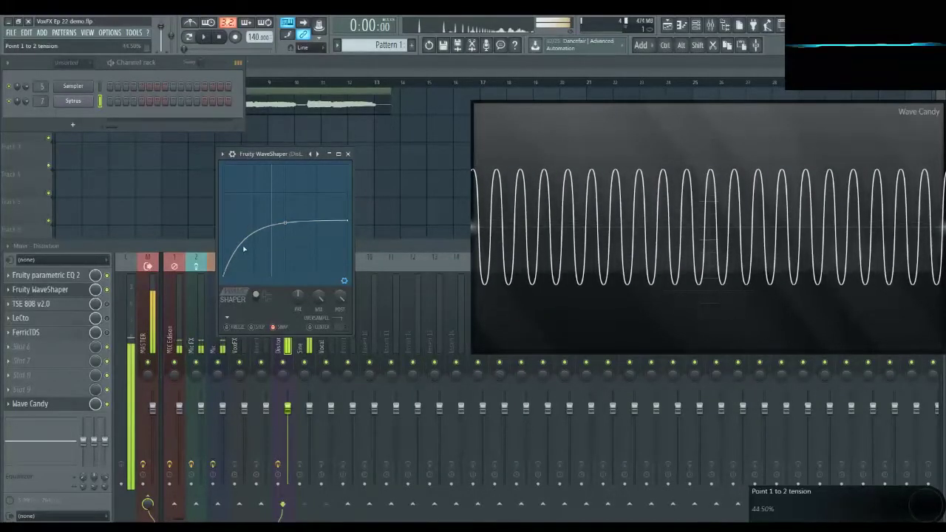
Bypass the WaveShaper slot to compare the sound, then bring the WaveShaper back.
{"action": "left_click", "coordinate": [107, 290]}
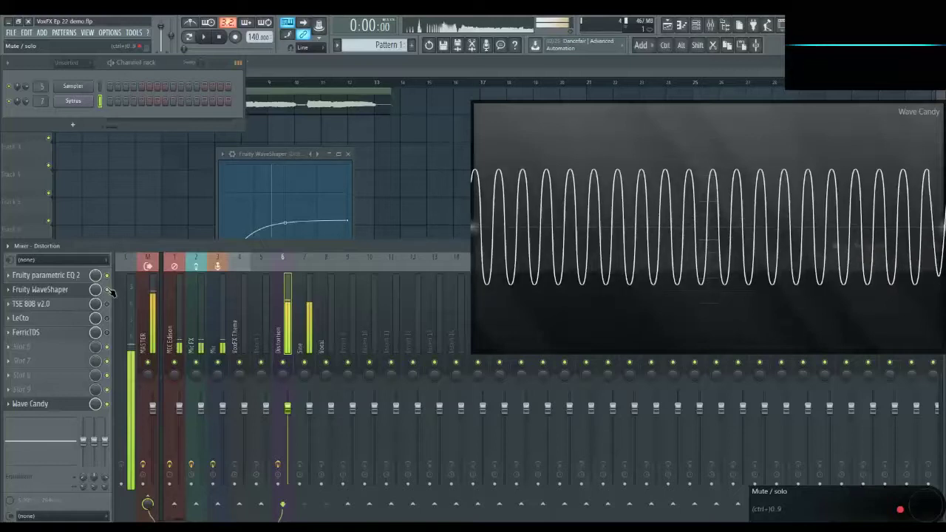
{"action": "left_click", "coordinate": [107, 290]}
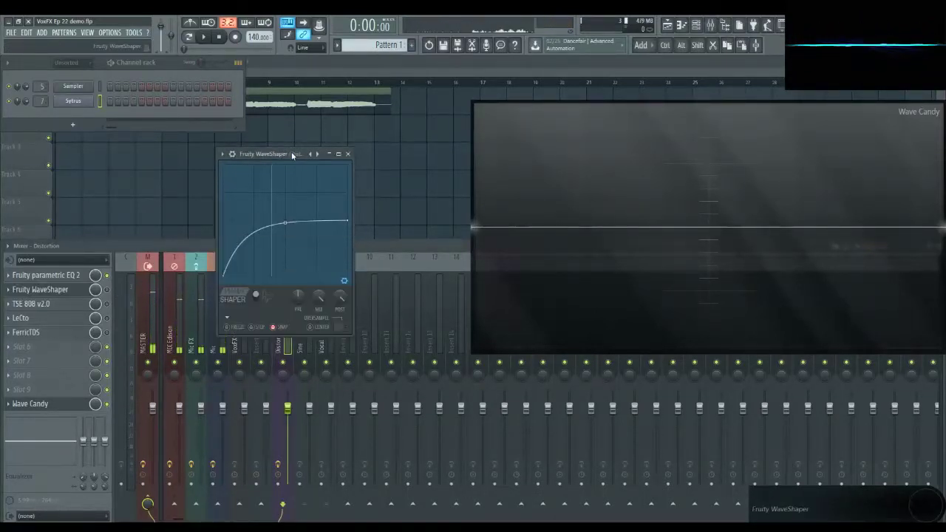
{"action": "left_click", "coordinate": [263, 226]}
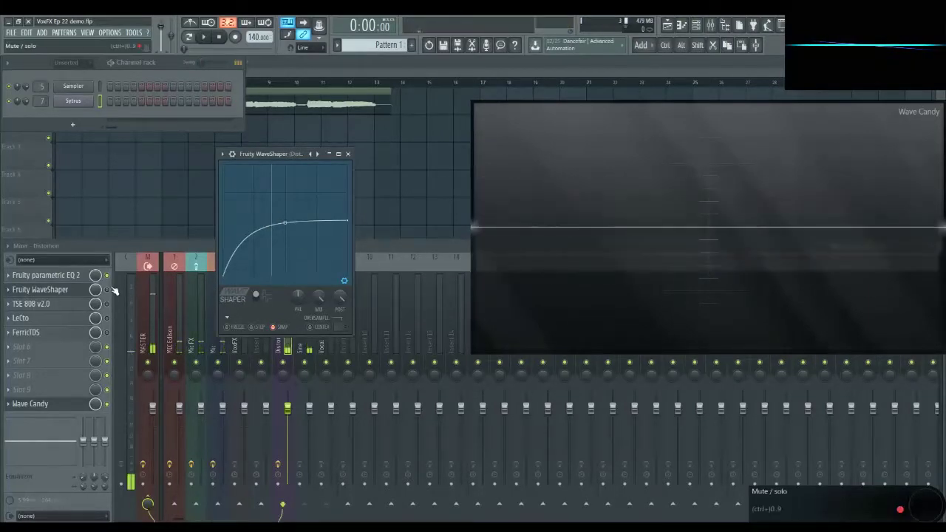
Reshape the WaveShaper curve into a zigzag with two peaks plus a third flat-topped peak.
{"action": "left_click", "coordinate": [159, 289]}
{"action": "left_click", "coordinate": [271, 154]}
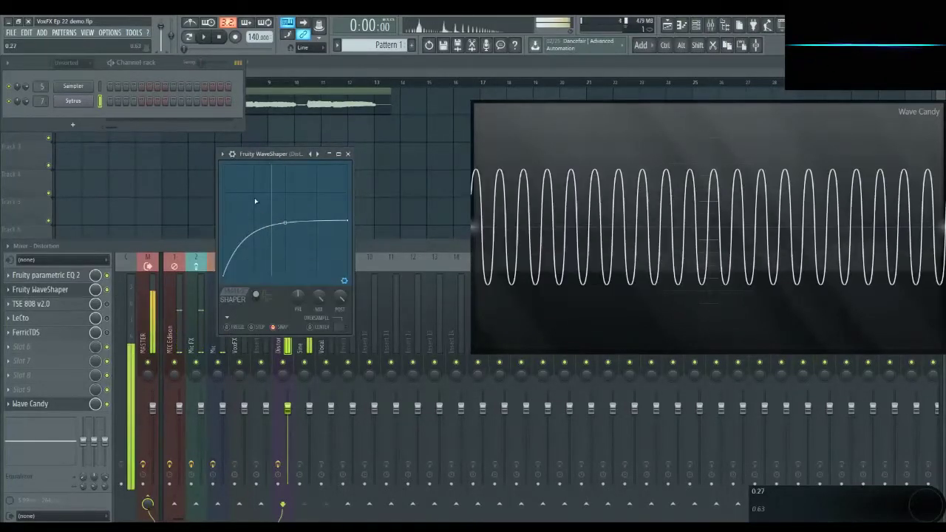
{"action": "mouse_move", "coordinate": [253, 199]}
{"action": "left_mouse_down"}
{"action": "mouse_move", "coordinate": [284, 252]}
{"action": "mouse_move", "coordinate": [317, 212]}
{"action": "mouse_move", "coordinate": [348, 248]}
{"action": "left_mouse_up"}
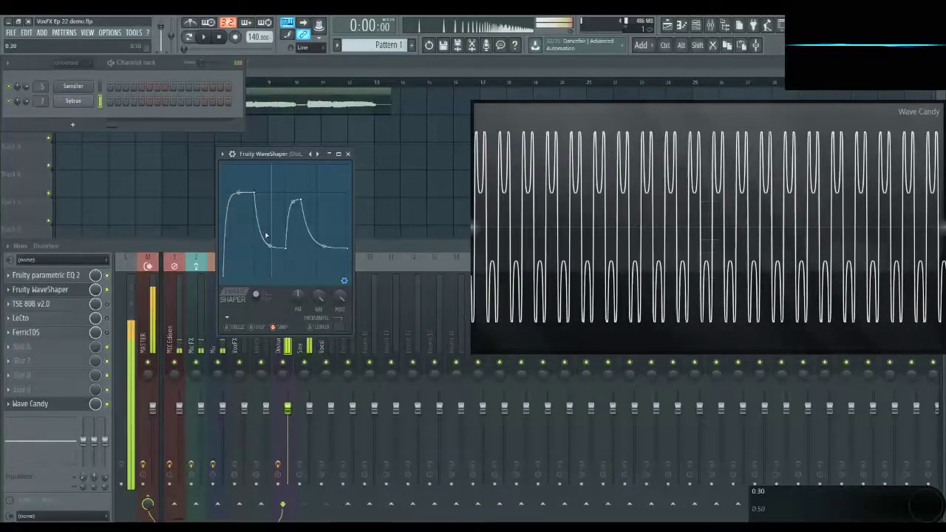
{"action": "mouse_move", "coordinate": [268, 222]}
{"action": "left_mouse_down"}
{"action": "mouse_move", "coordinate": [272, 196]}
{"action": "mouse_move", "coordinate": [258, 217]}
{"action": "mouse_move", "coordinate": [259, 244]}
{"action": "mouse_move", "coordinate": [303, 272]}
{"action": "left_mouse_up"}
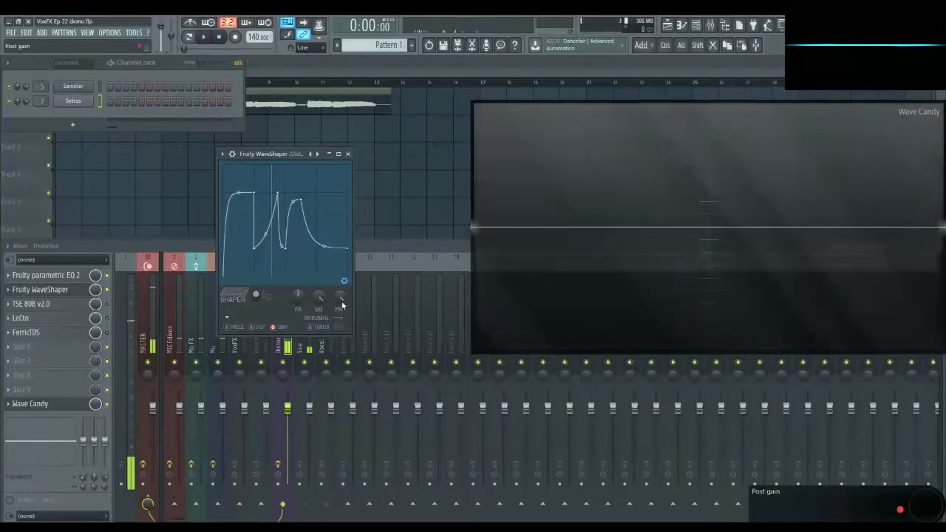
Play test notes and raise the WaveShaper pre-amp to 125%.
{"action": "key", "text": "z"}
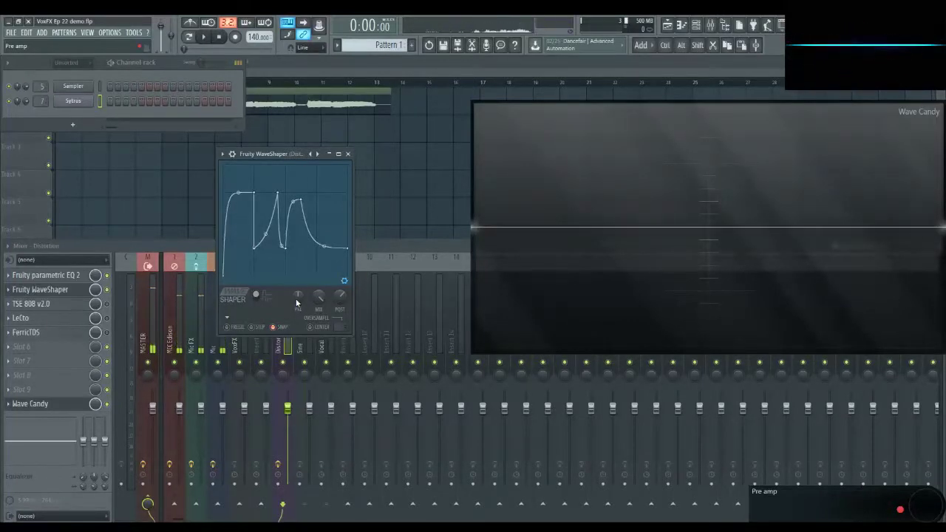
{"action": "key", "text": "w"}
{"action": "mouse_move", "coordinate": [297, 303]}
{"action": "left_mouse_down"}
{"action": "mouse_move", "coordinate": [296, 294]}
{"action": "mouse_move", "coordinate": [296, 303]}
{"action": "left_mouse_up"}
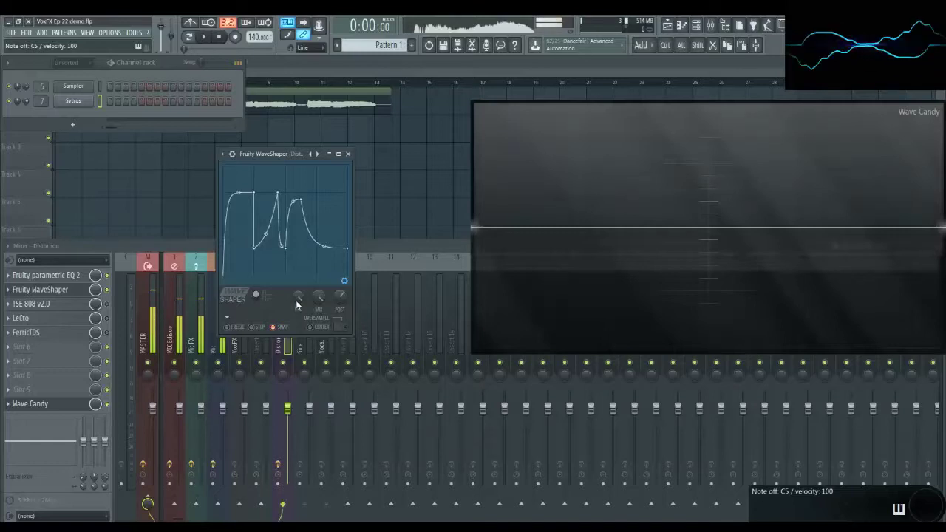
{"action": "left_click", "coordinate": [108, 290]}
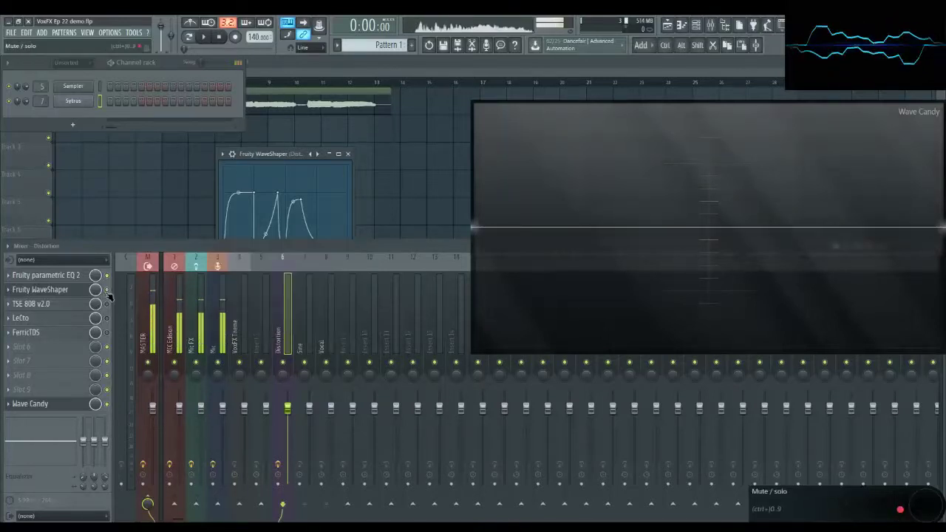
Open the TSE 808 v2.0 pedal, raise Drive to about 6.4 and adjust Tone.
{"action": "left_click", "coordinate": [109, 305]}
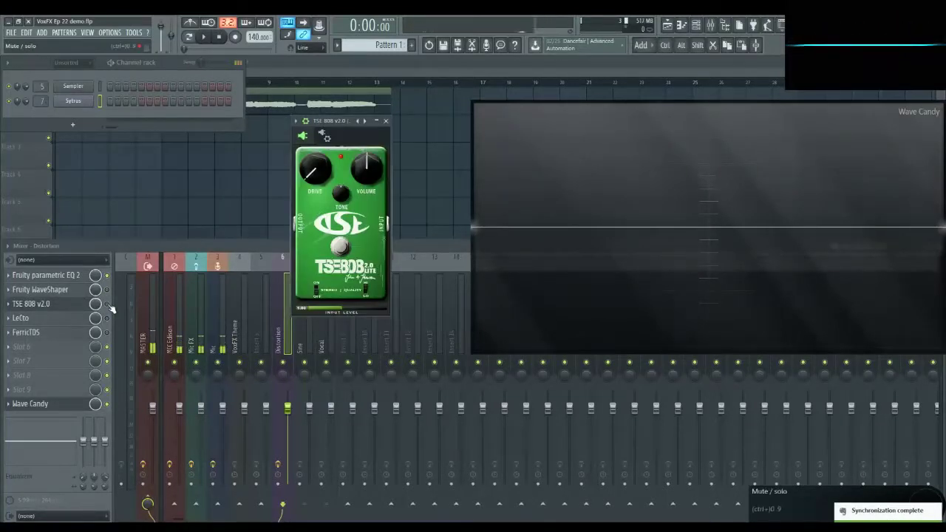
{"action": "left_click", "coordinate": [80, 306]}
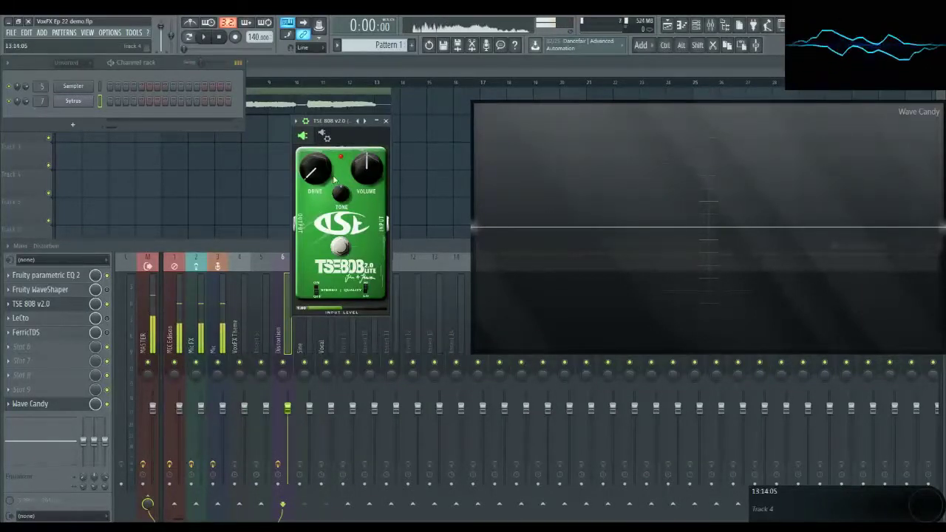
{"action": "left_click_drag", "start_coordinate": [318, 180], "coordinate": [323, 98]}
{"action": "left_click_drag", "start_coordinate": [340, 194], "coordinate": [351, 148]}
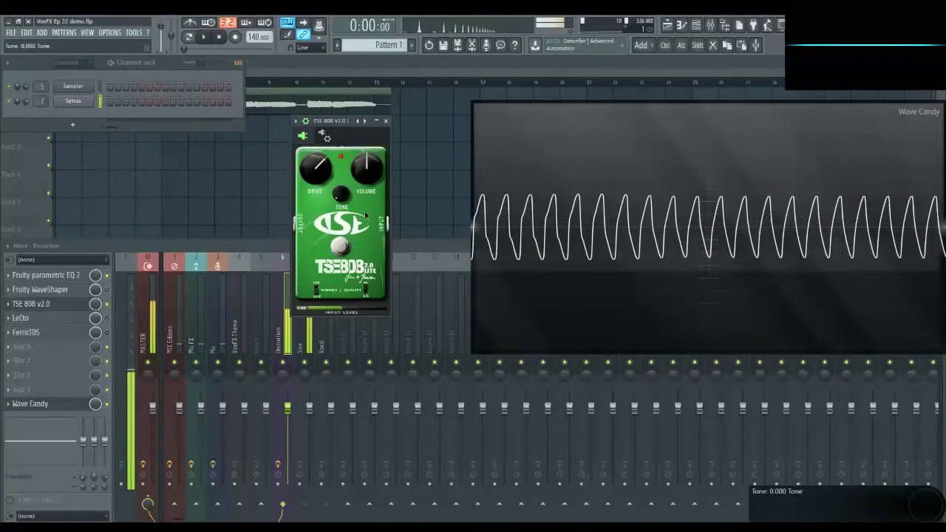
{"action": "mouse_move", "coordinate": [319, 173]}
{"action": "left_mouse_down"}
{"action": "mouse_move", "coordinate": [322, 207]}
{"action": "mouse_move", "coordinate": [319, 178]}
{"action": "left_mouse_up"}
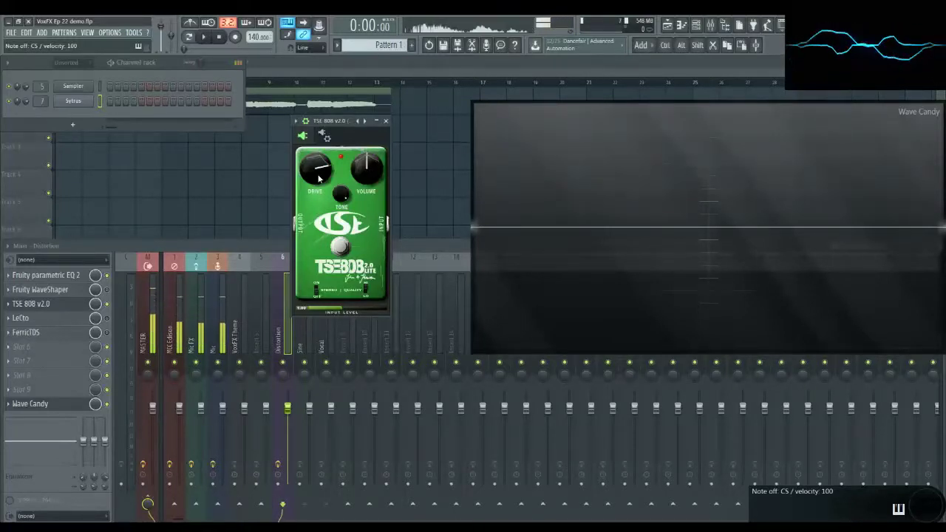
{"action": "left_click", "coordinate": [108, 304]}
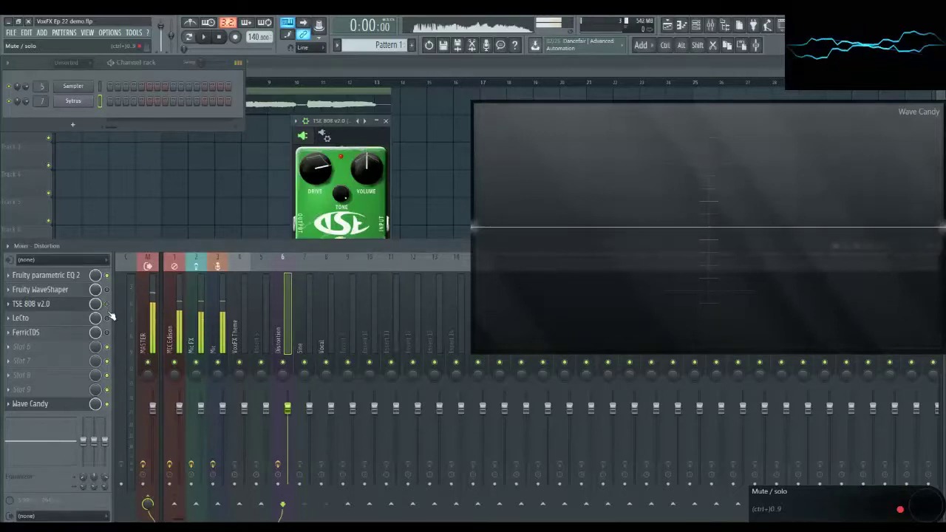
Open Poulin LeCto, set Drive to about 0.6 and change Mode, then close it and play.
{"action": "left_click", "coordinate": [74, 319]}
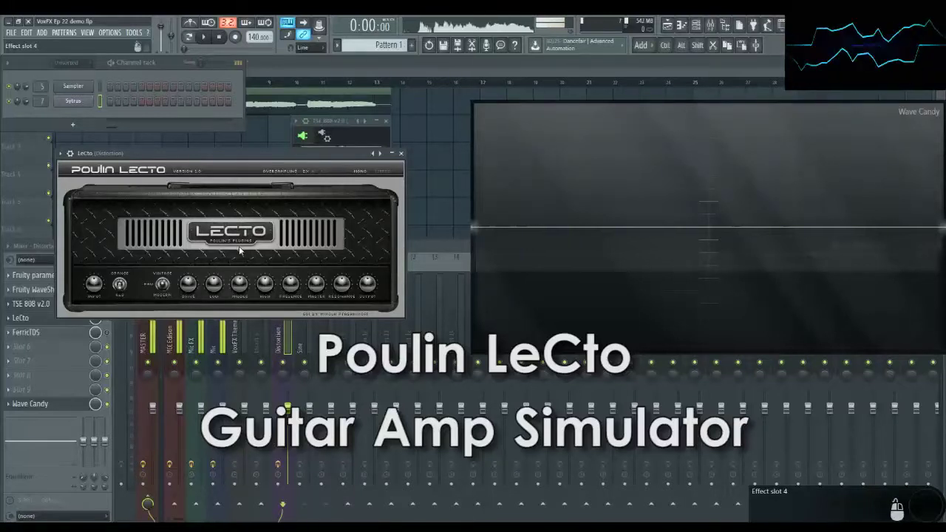
{"action": "key", "text": "z"}
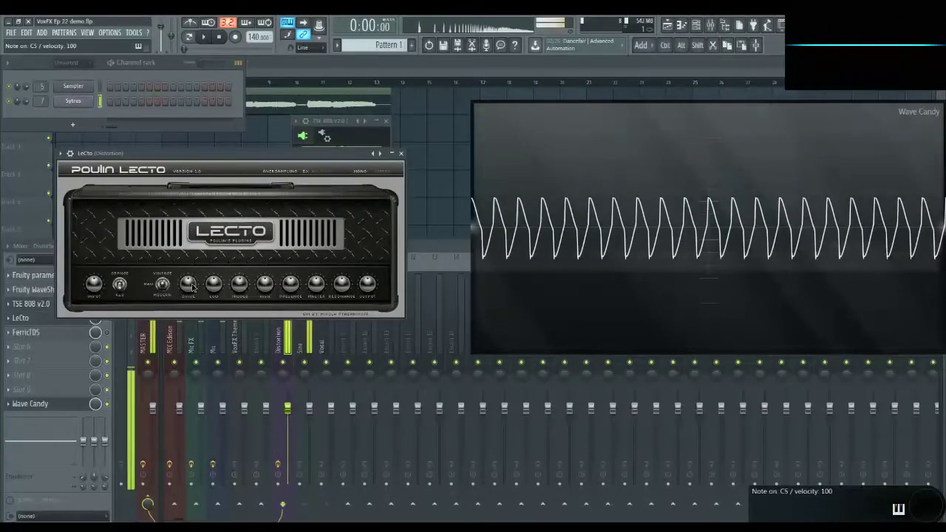
{"action": "left_click_drag", "start_coordinate": [191, 286], "coordinate": [189, 278]}
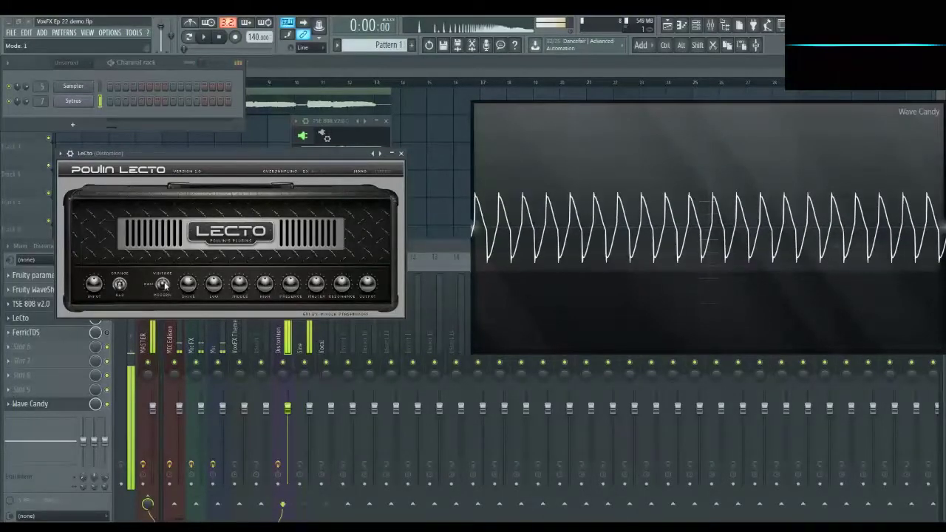
{"action": "left_click", "coordinate": [163, 285]}
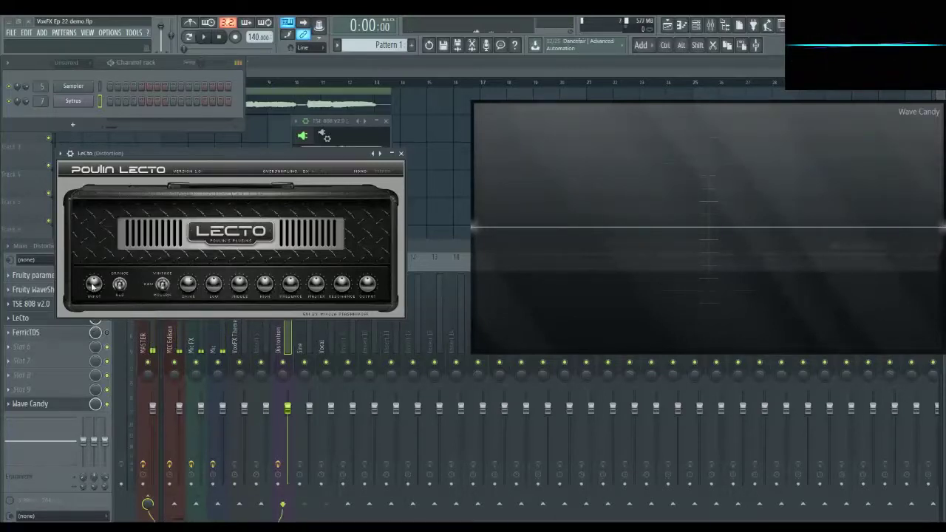
{"action": "left_click", "coordinate": [31, 318]}
{"action": "key", "text": "space"}
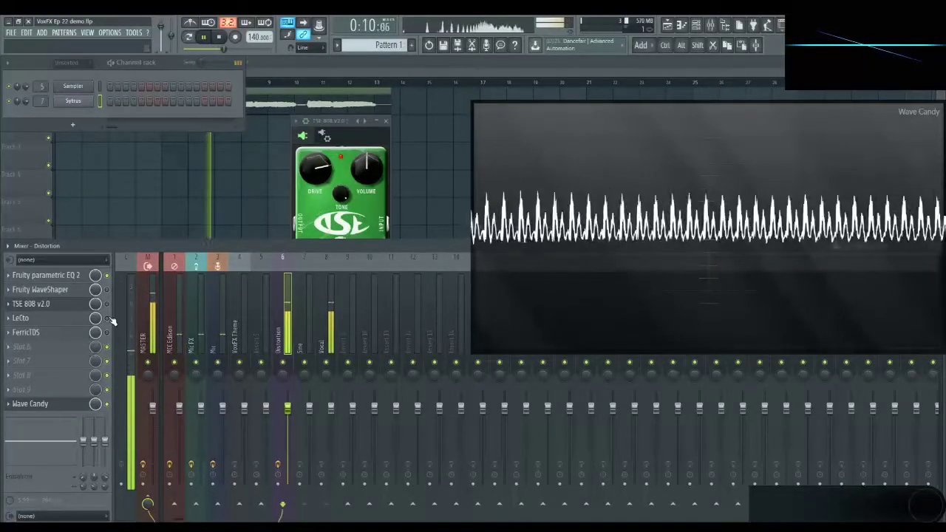
Stop, replay and stop the song while watching Wave Candy and the mixer meters.
{"action": "key", "text": "space"}
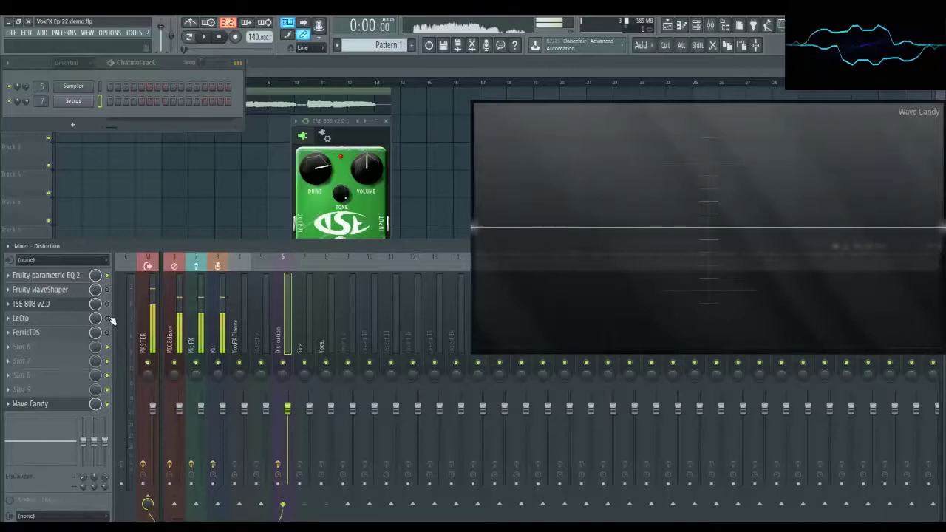
{"action": "key", "text": "space"}
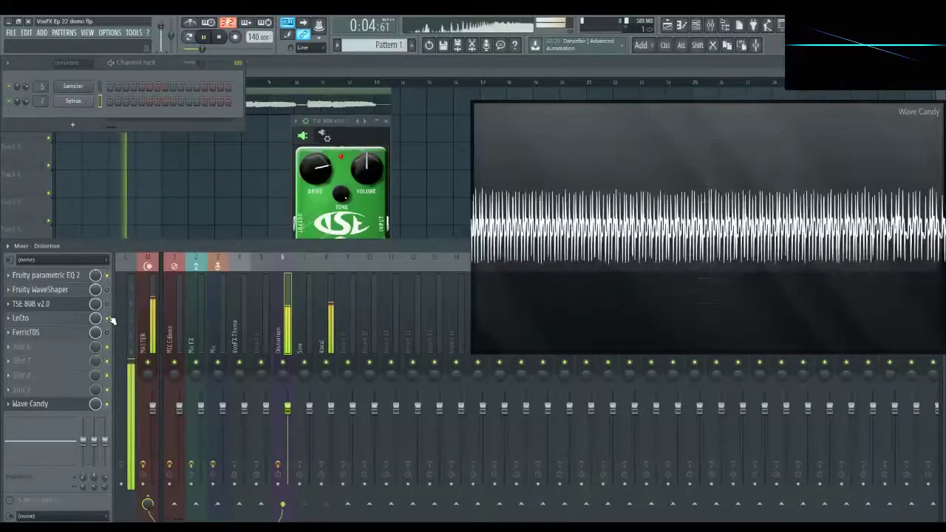
{"action": "key", "text": "space"}
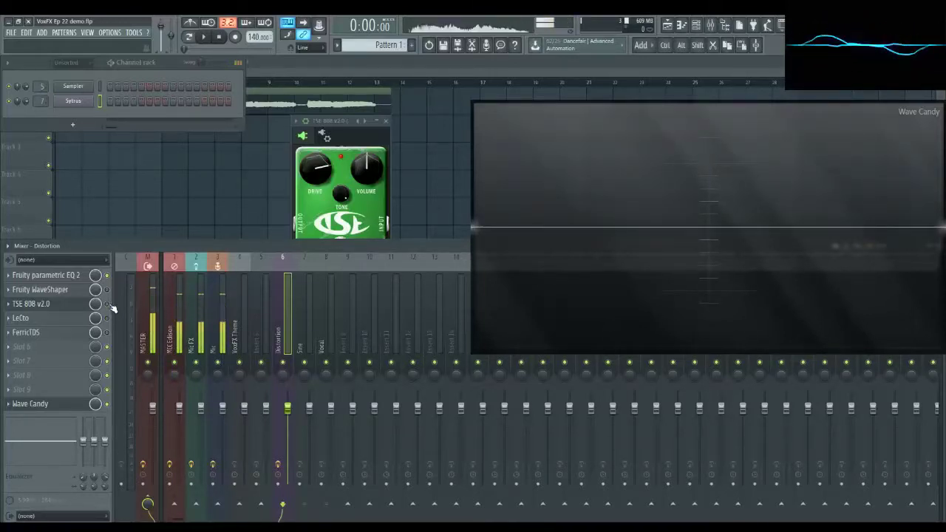
During playback, drop the TSE 808 Drive to 0 and bypass the pedal, then stop.
{"action": "key", "text": "space"}
{"action": "left_click", "coordinate": [320, 177]}
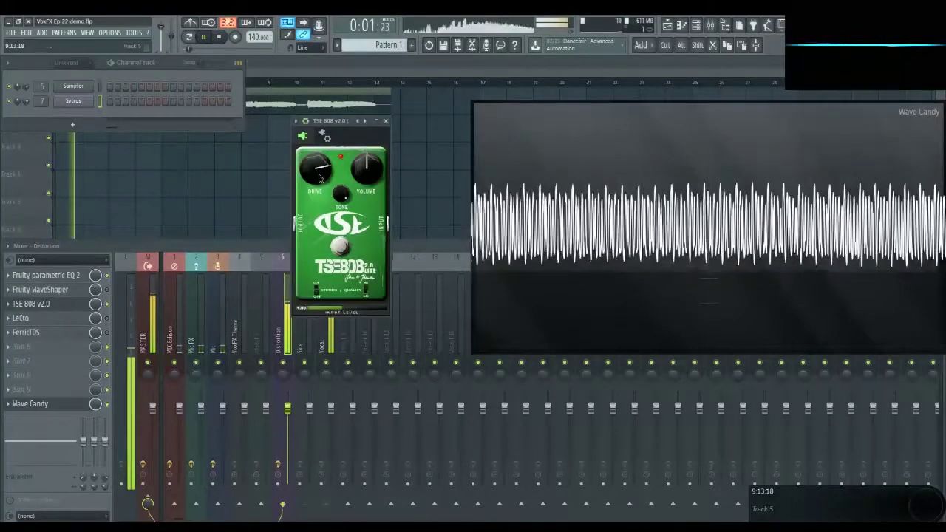
{"action": "left_click_drag", "start_coordinate": [320, 178], "coordinate": [320, 296]}
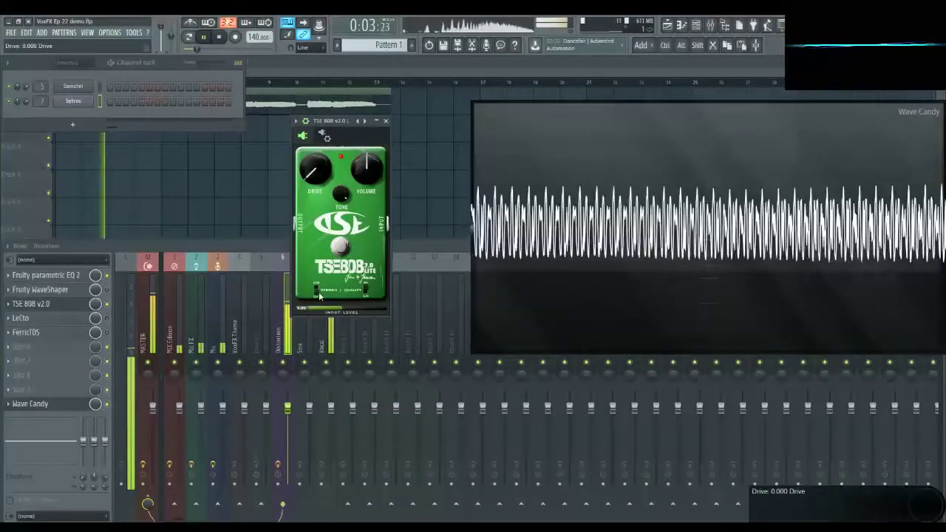
{"action": "left_click", "coordinate": [107, 305]}
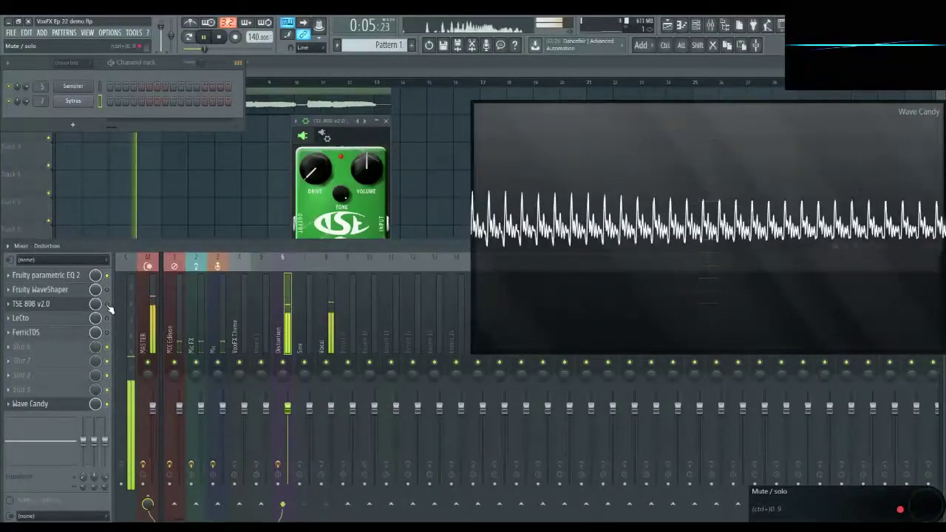
{"action": "key", "text": "space"}
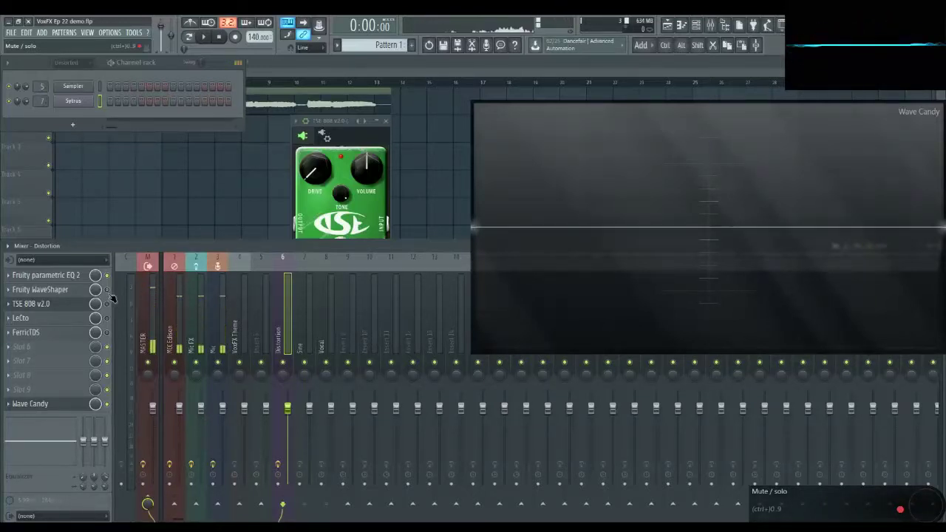
Reopen the WaveShaper, play and stop the song twice, then open the FerricTDS window.
{"action": "left_click", "coordinate": [81, 292]}
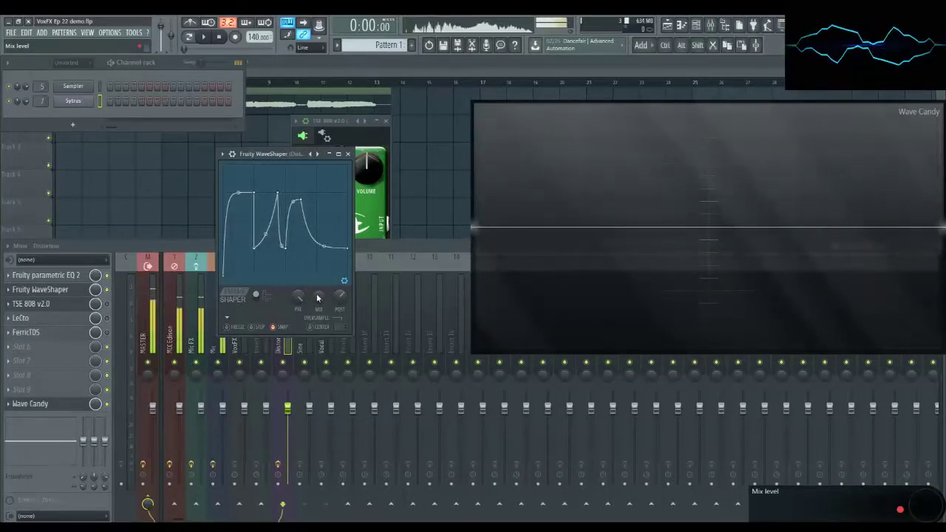
{"action": "key", "text": "space"}
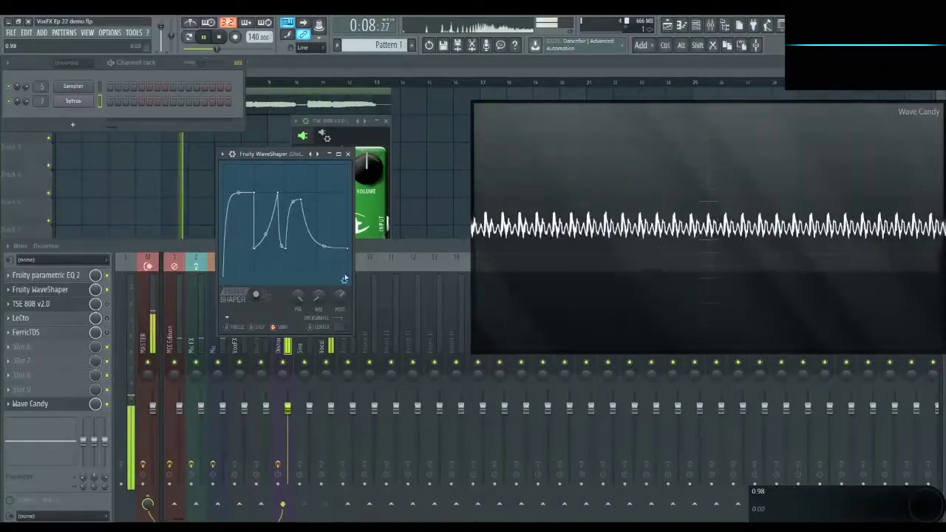
{"action": "key", "text": "space"}
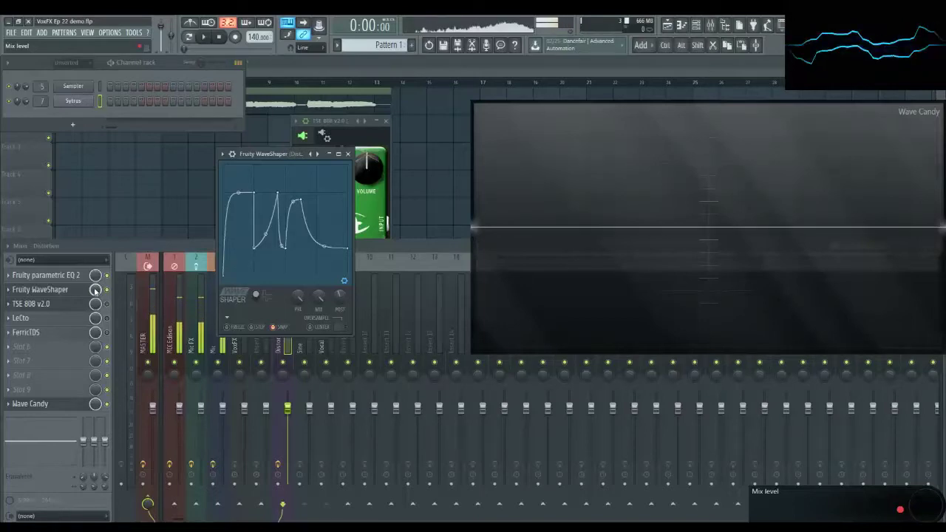
{"action": "key", "text": "space"}
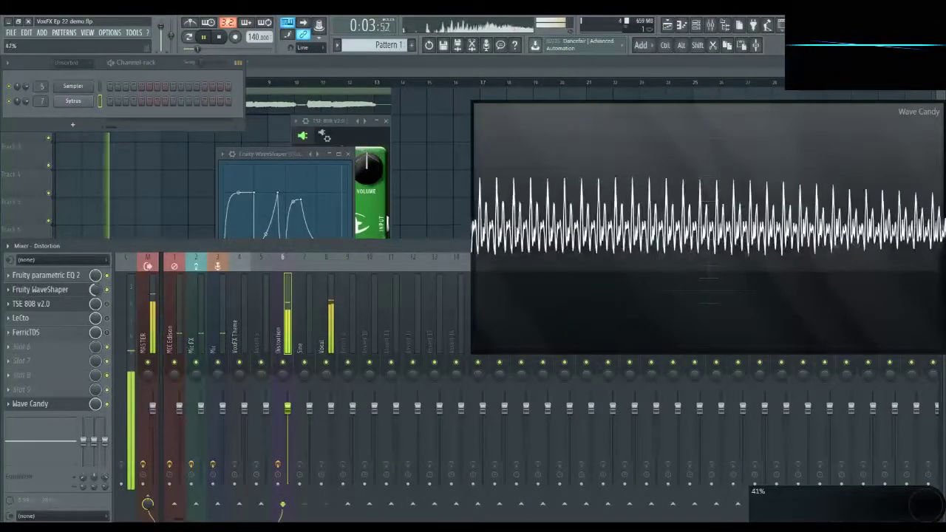
{"action": "key", "text": "space"}
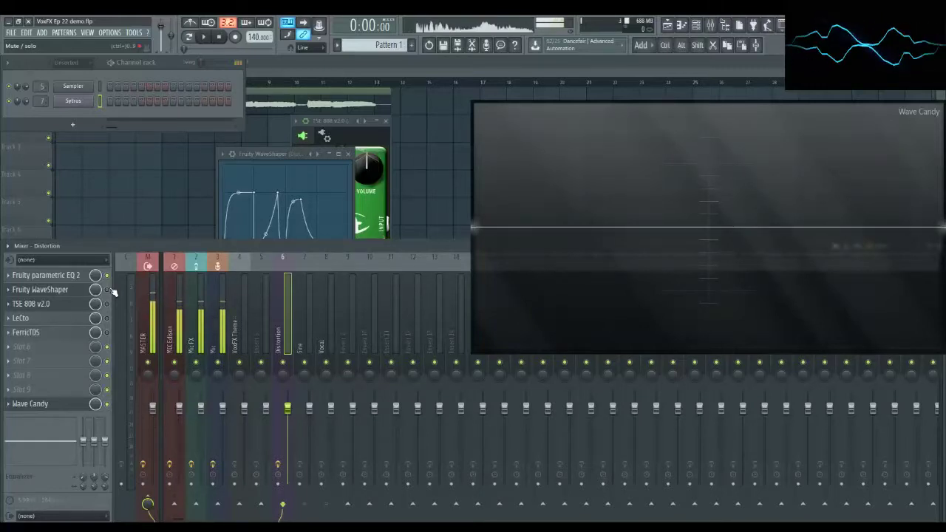
{"action": "left_click", "coordinate": [67, 334]}
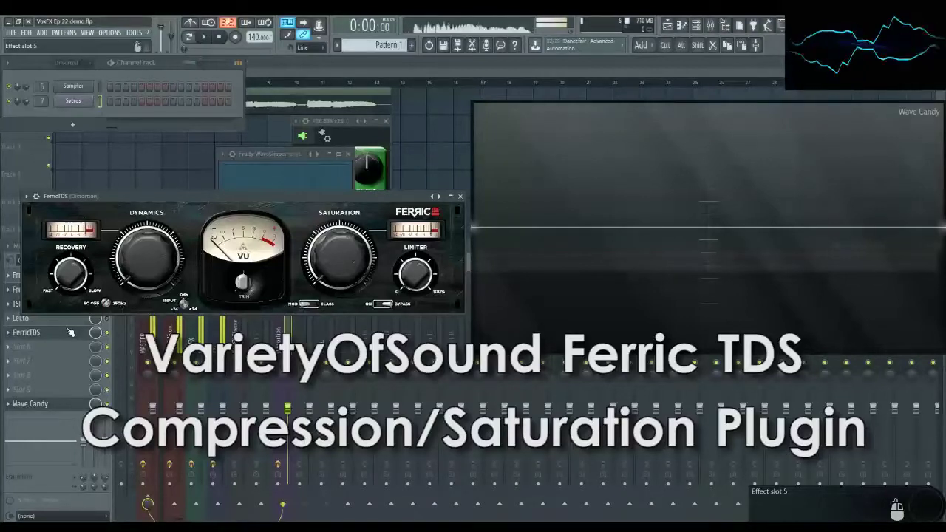
Reset the Fruity WaveShaper curve to a straight line by loading a linear preset.
{"action": "left_click", "coordinate": [84, 334]}
{"action": "left_click", "coordinate": [82, 292]}
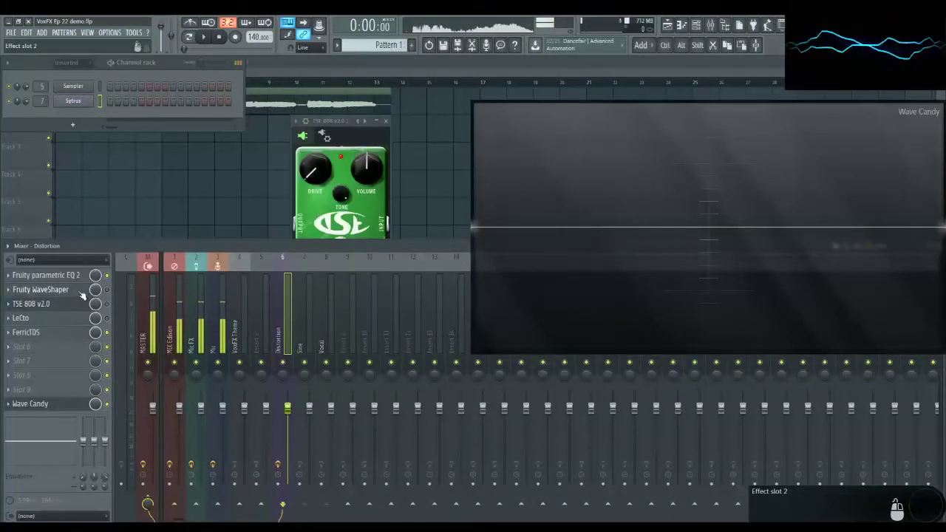
{"action": "left_click", "coordinate": [82, 291]}
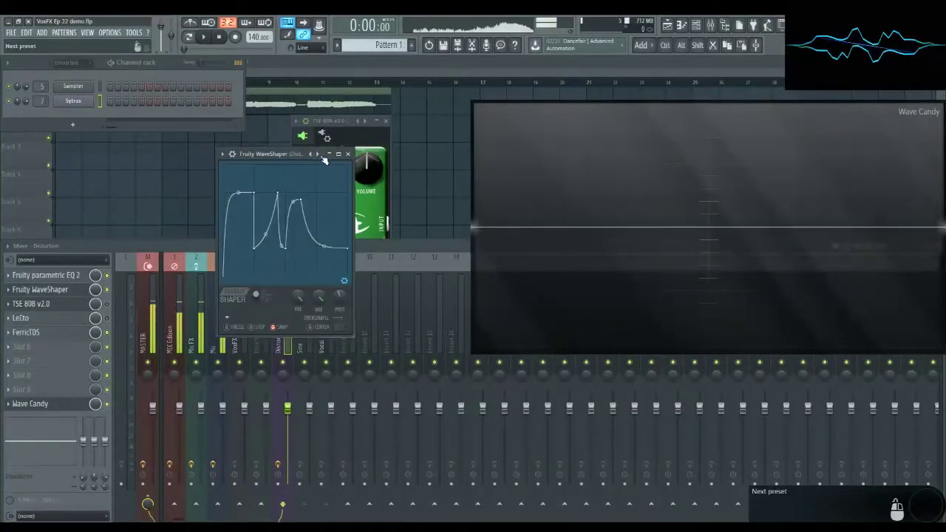
{"action": "right_click", "coordinate": [324, 160]}
{"action": "left_click", "coordinate": [336, 205]}
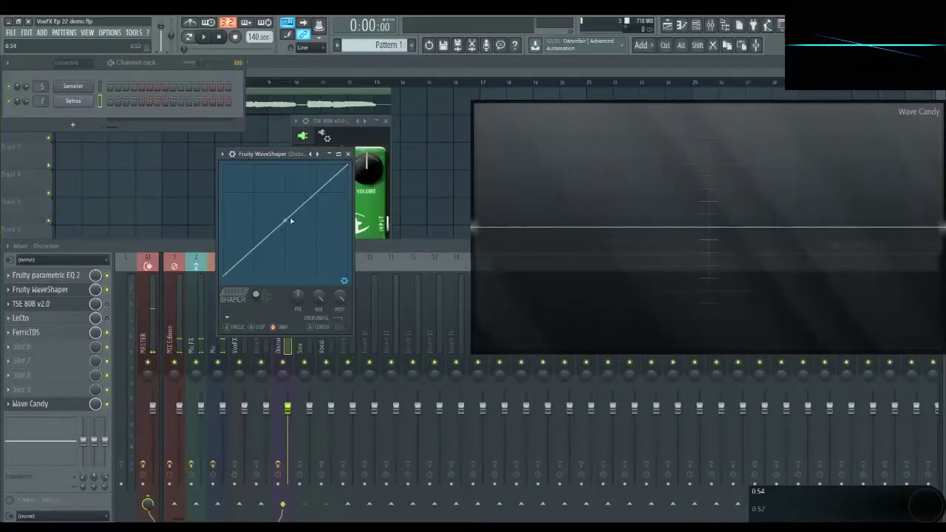
Bend the WaveShaper curve gently upward while the vocal plays, then bring up FerricTDS.
{"action": "key", "text": "space"}
{"action": "mouse_move", "coordinate": [286, 221]}
{"action": "left_mouse_down"}
{"action": "mouse_move", "coordinate": [285, 201]}
{"action": "mouse_move", "coordinate": [289, 213]}
{"action": "left_mouse_up"}
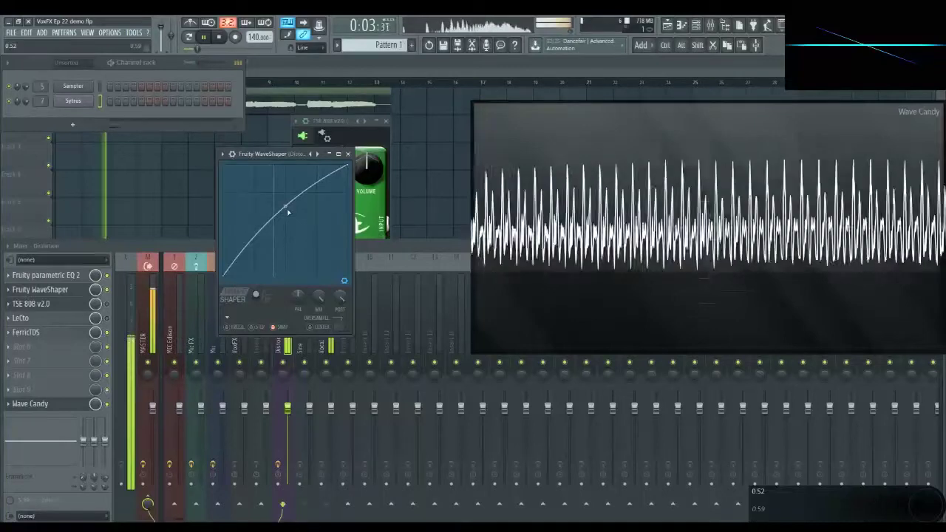
{"action": "key", "text": "space"}
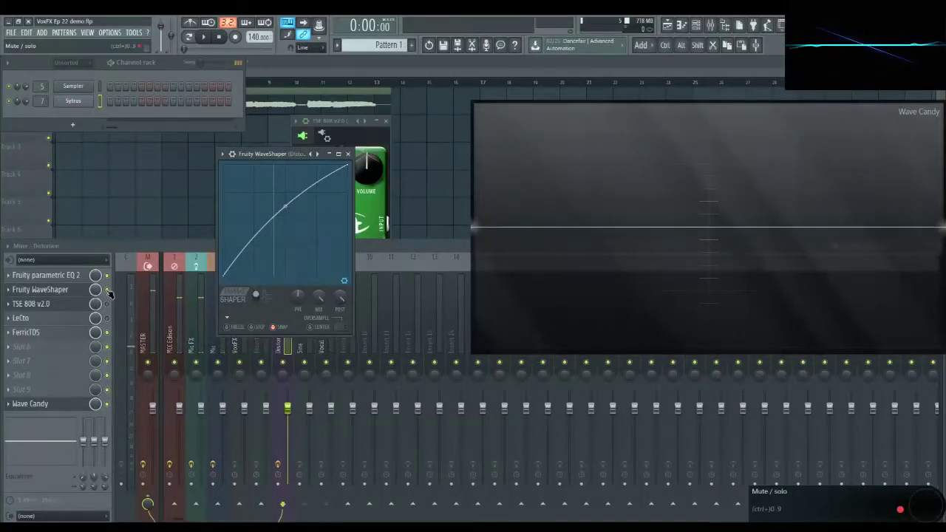
{"action": "left_click", "coordinate": [26, 332]}
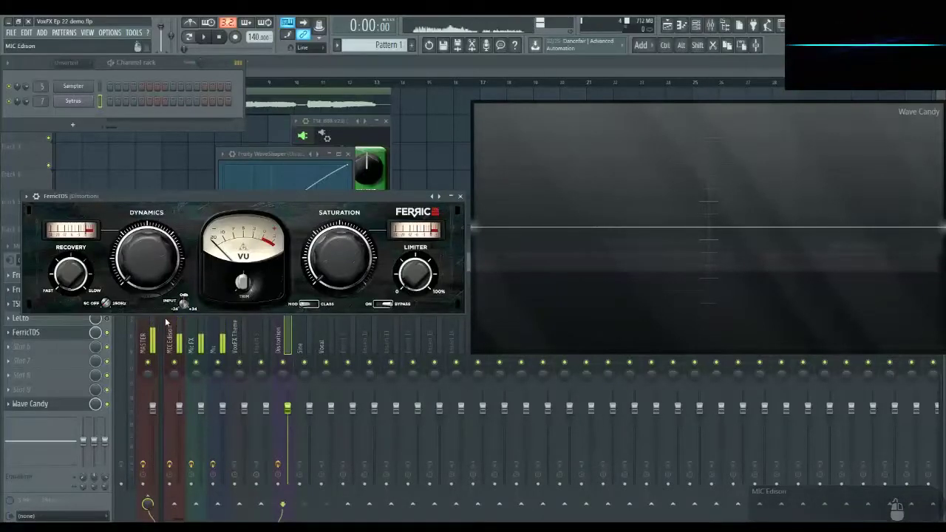
During playback, raise FerricTDS Input, reduce Saturation and lower Trim, then return to the mixer.
{"action": "key", "text": "space"}
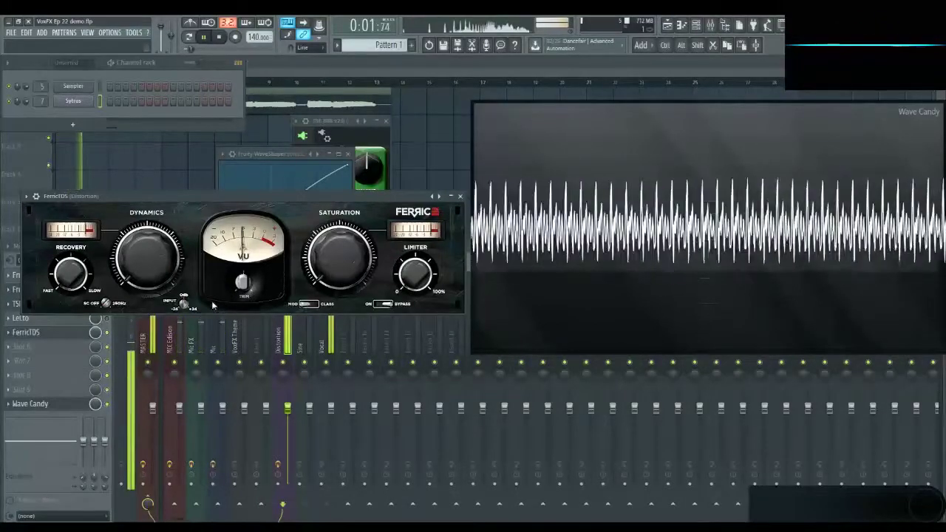
{"action": "left_click_drag", "start_coordinate": [185, 303], "coordinate": [185, 289]}
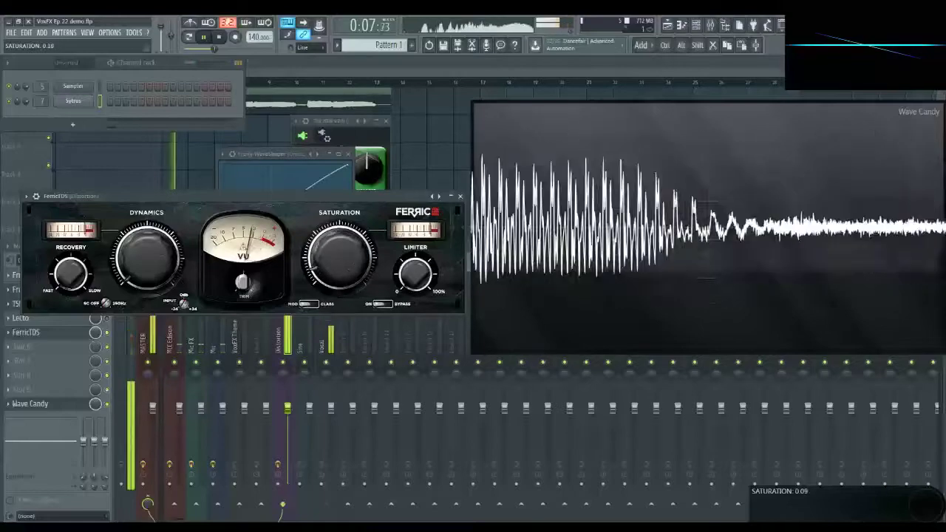
{"action": "left_click_drag", "start_coordinate": [340, 255], "coordinate": [339, 277]}
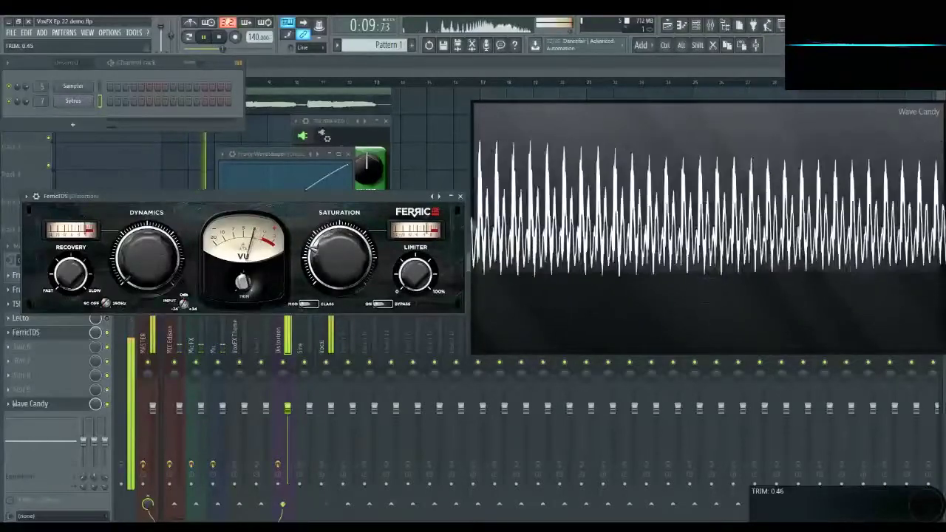
{"action": "left_click_drag", "start_coordinate": [243, 281], "coordinate": [244, 306]}
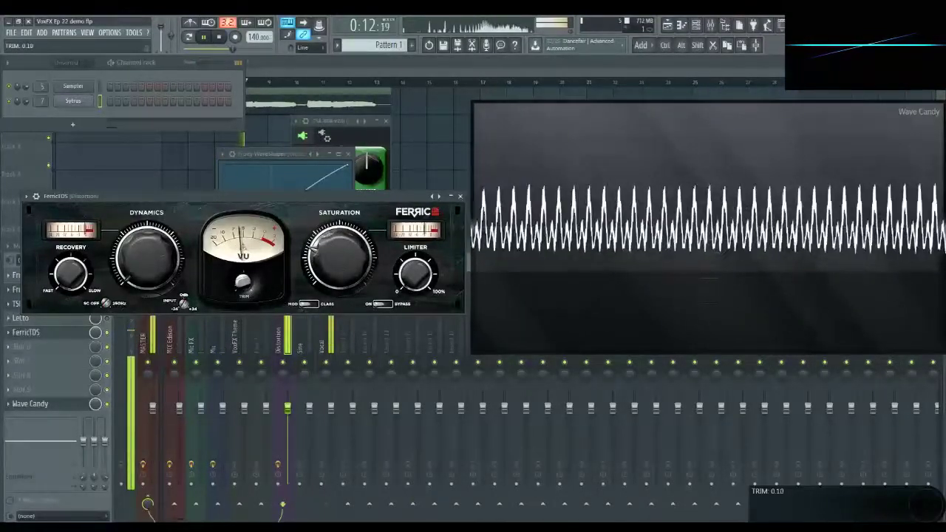
{"action": "left_click", "coordinate": [109, 337]}
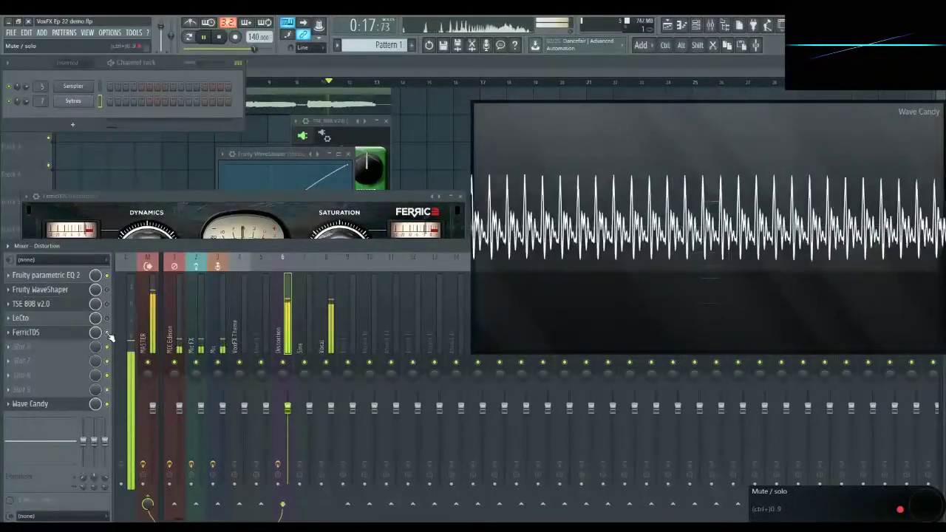
{"action": "key", "text": "space"}
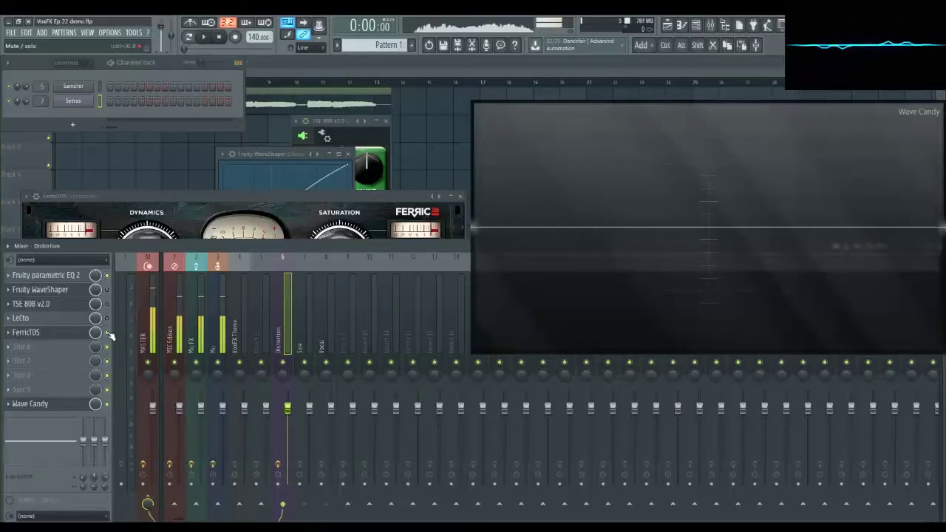
Bring up the TSE 808 and Poulin LeCto windows from the Distortion chain, ending on the mixer.
{"action": "left_click", "coordinate": [72, 306]}
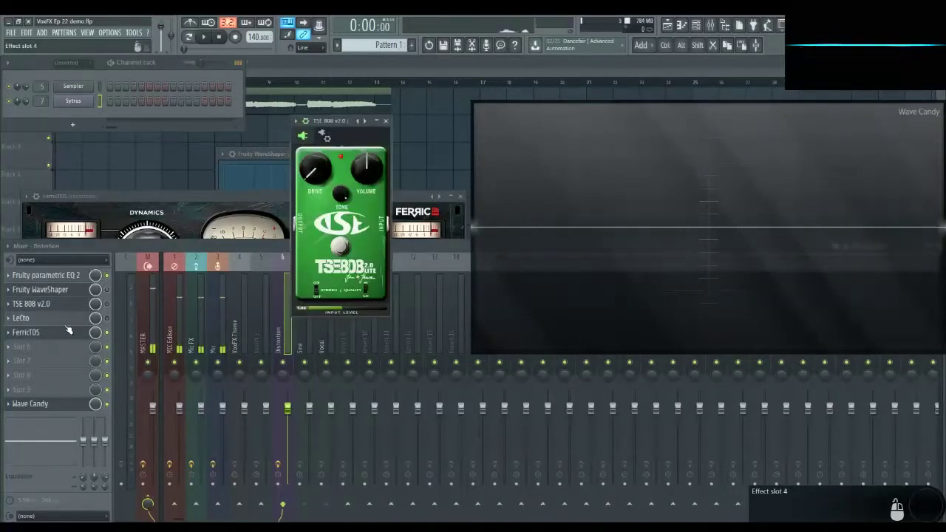
{"action": "left_click", "coordinate": [66, 326]}
{"action": "left_click", "coordinate": [66, 334]}
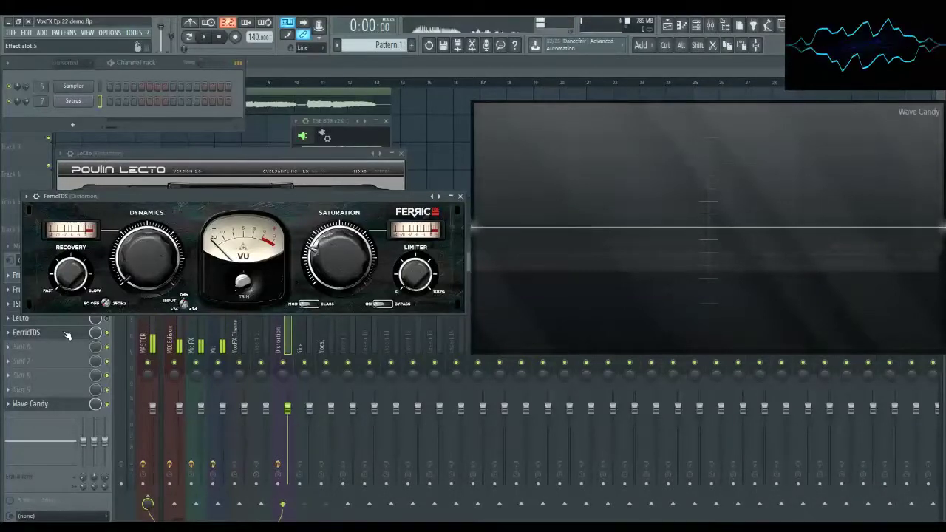
{"action": "left_click", "coordinate": [65, 325]}
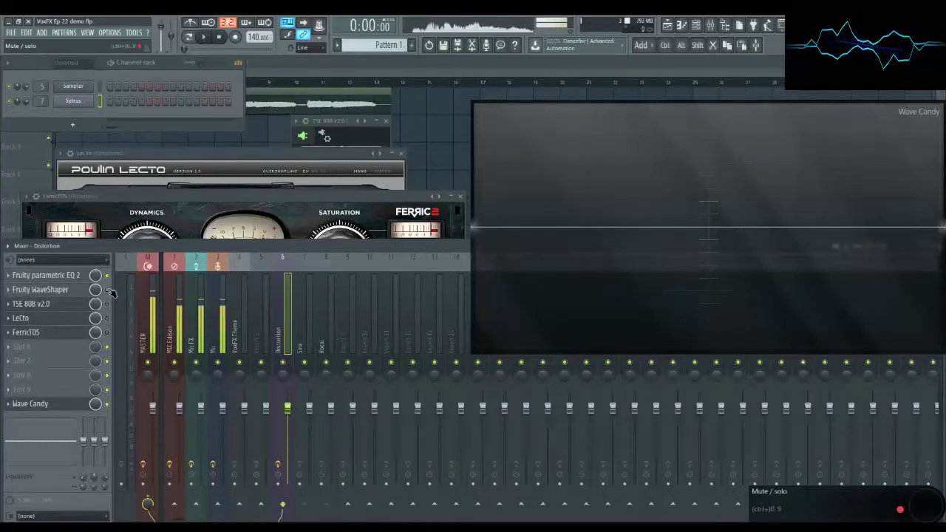
Reset the WaveShaper tension to a straight line and pull its top end down to clip peaks.
{"action": "left_click", "coordinate": [68, 295]}
{"action": "left_click", "coordinate": [69, 295]}
{"action": "left_click", "coordinate": [69, 295]}
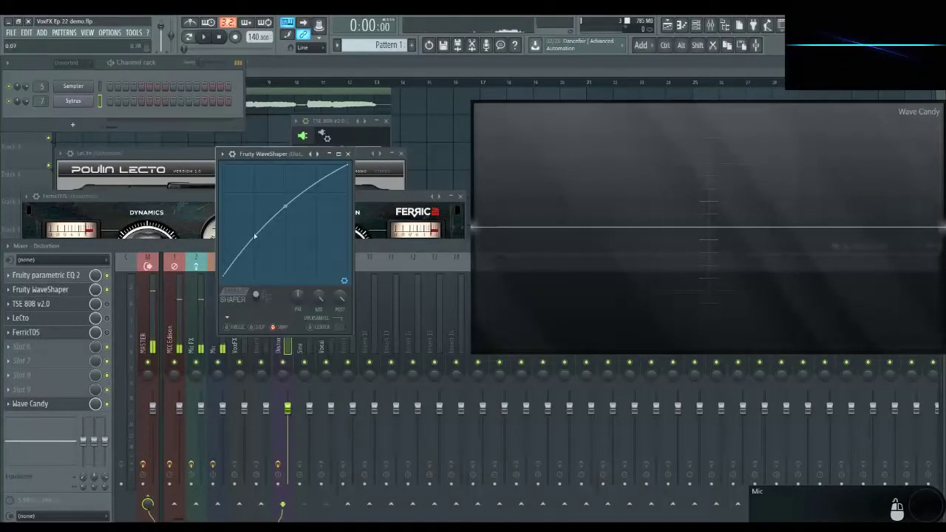
{"action": "key", "text": "alt"}
{"action": "left_click", "coordinate": [284, 209], "text": "alt"}
{"action": "key", "text": "space"}
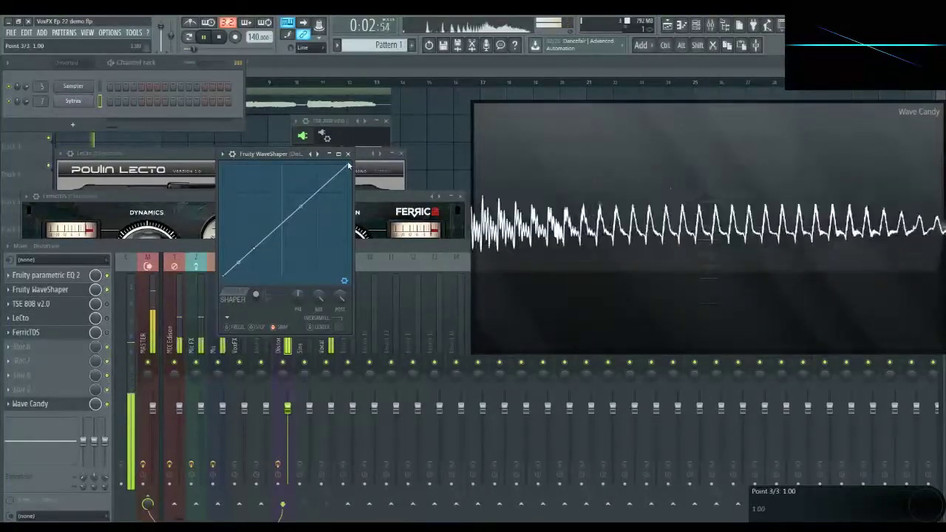
{"action": "left_click_drag", "start_coordinate": [347, 167], "coordinate": [351, 250]}
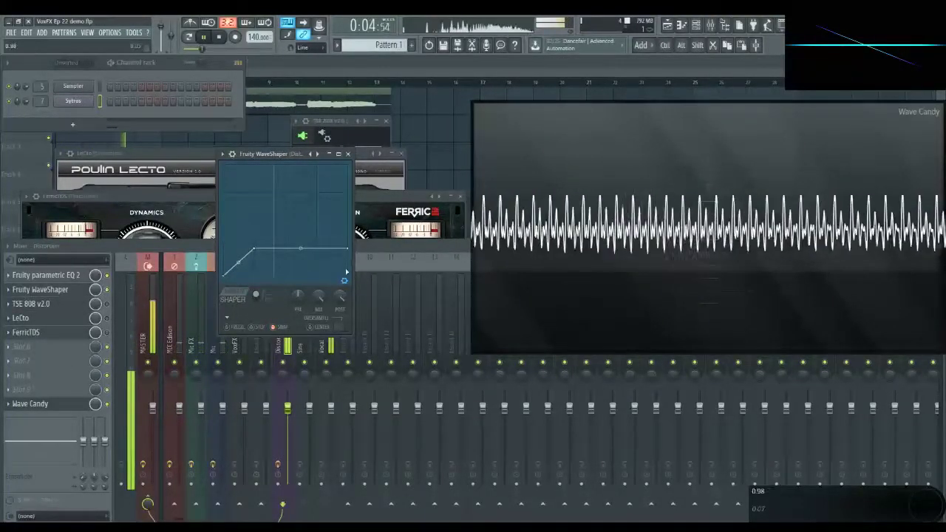
Freeze the Wave Candy oscilloscope display with its snowflake hold button.
{"action": "left_click", "coordinate": [591, 316]}
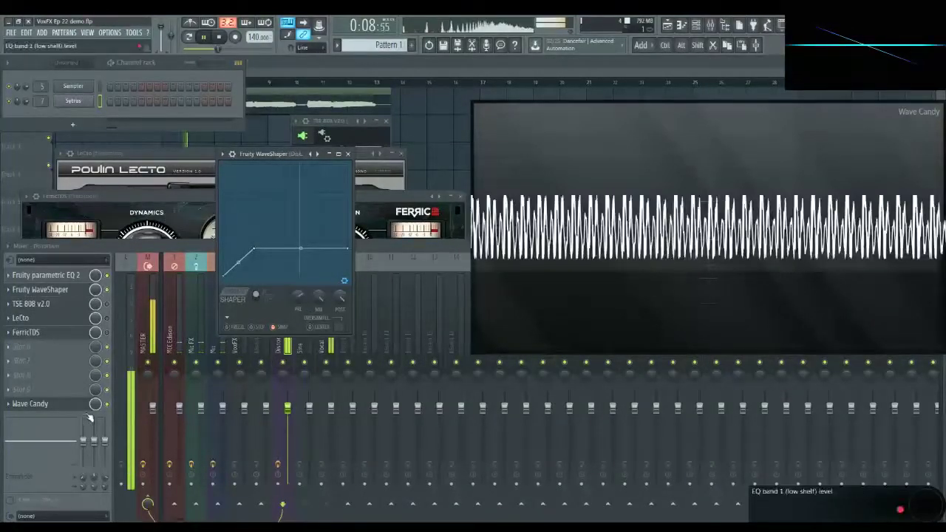
{"action": "left_click", "coordinate": [34, 404]}
{"action": "left_click", "coordinate": [569, 461]}
{"action": "key", "text": "space"}
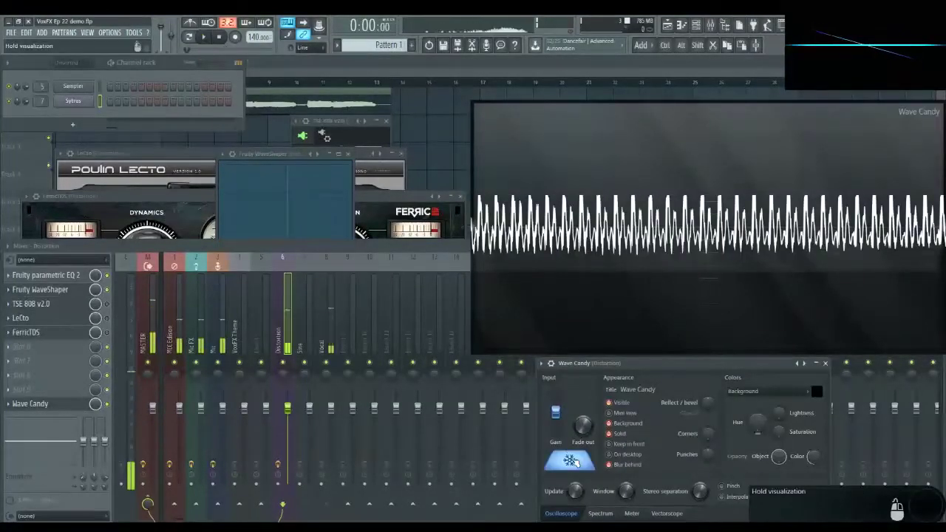